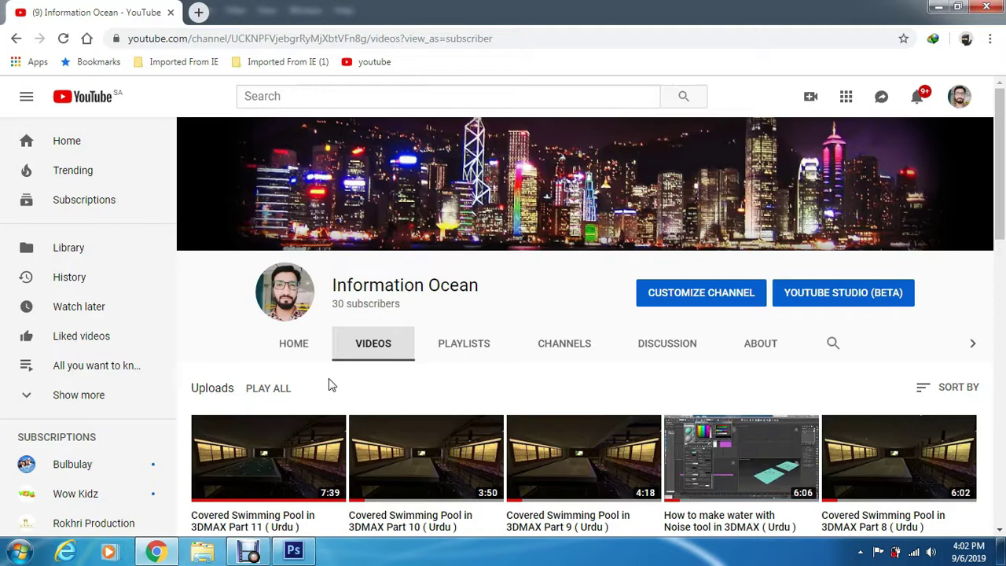
# Switch to Photoshop and enable all four default image settings in the Camera Raw preferences.
pyautogui.click(294, 550)
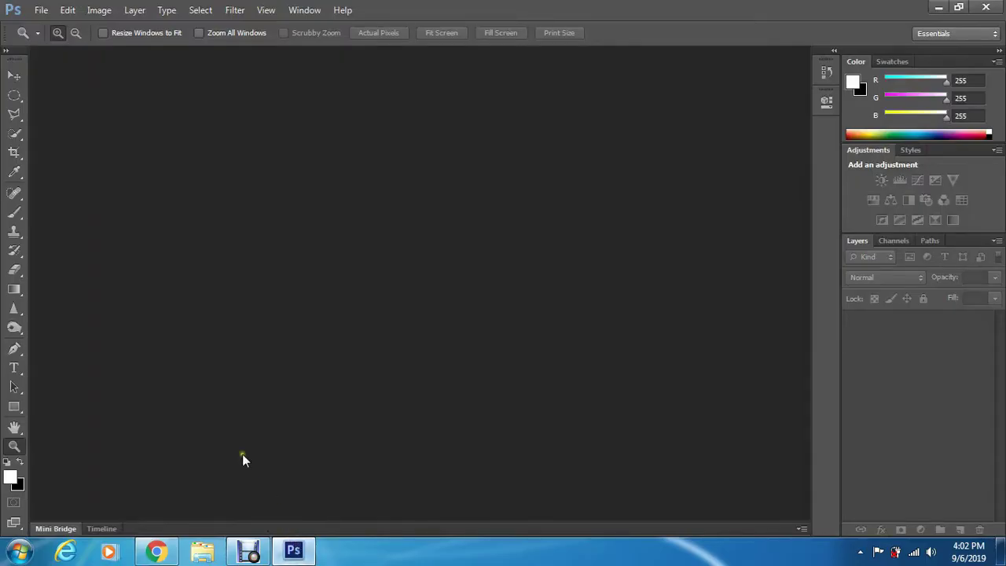
pyautogui.click(68, 11)
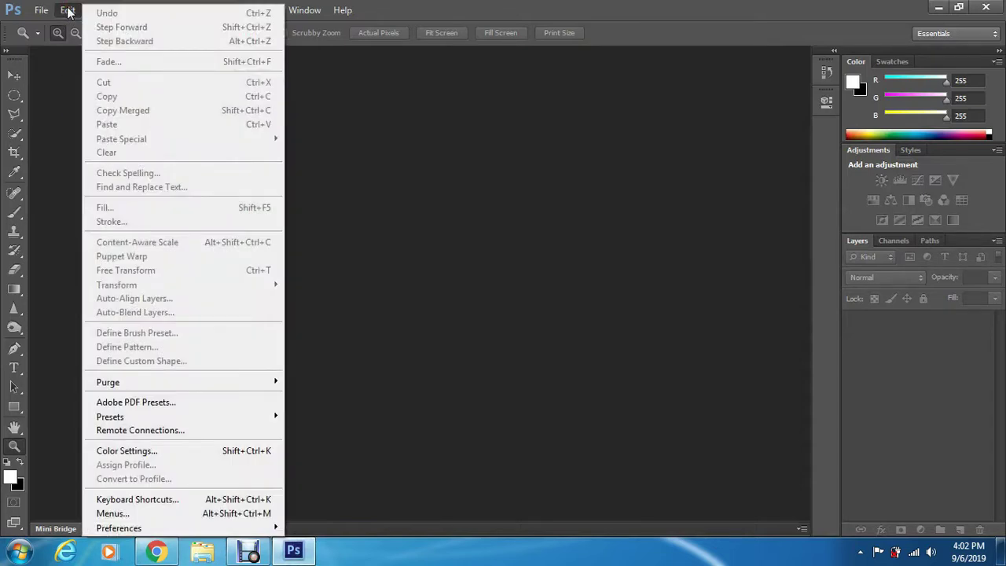
pyautogui.moveTo(91, 533)
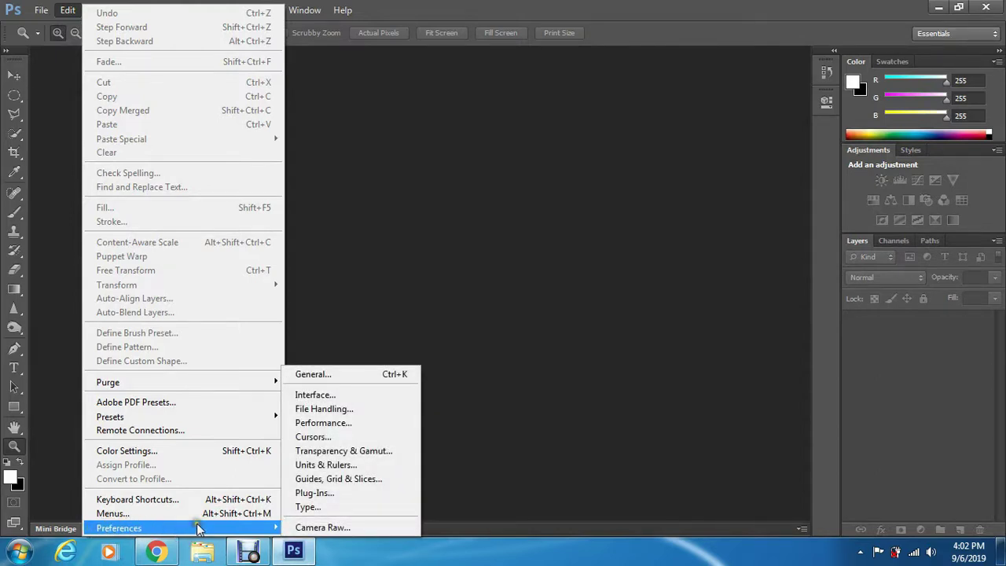
pyautogui.click(362, 527)
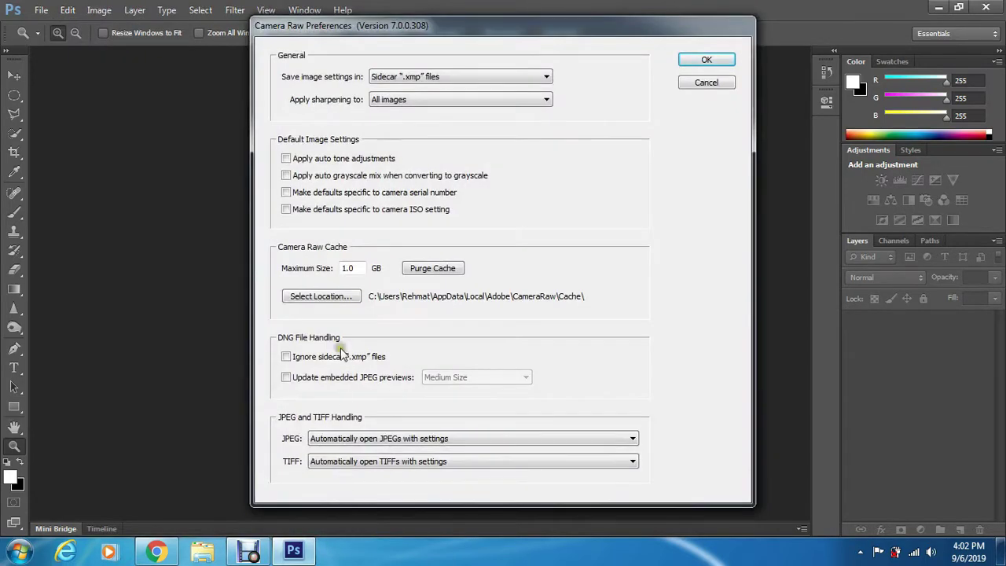
pyautogui.click(287, 159)
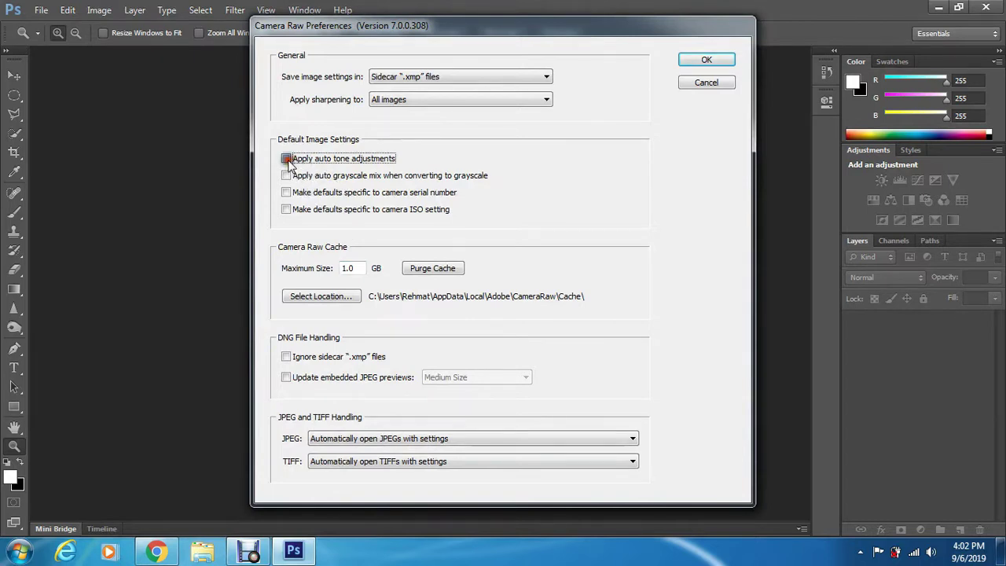
pyautogui.click(287, 176)
pyautogui.click(288, 193)
pyautogui.click(286, 209)
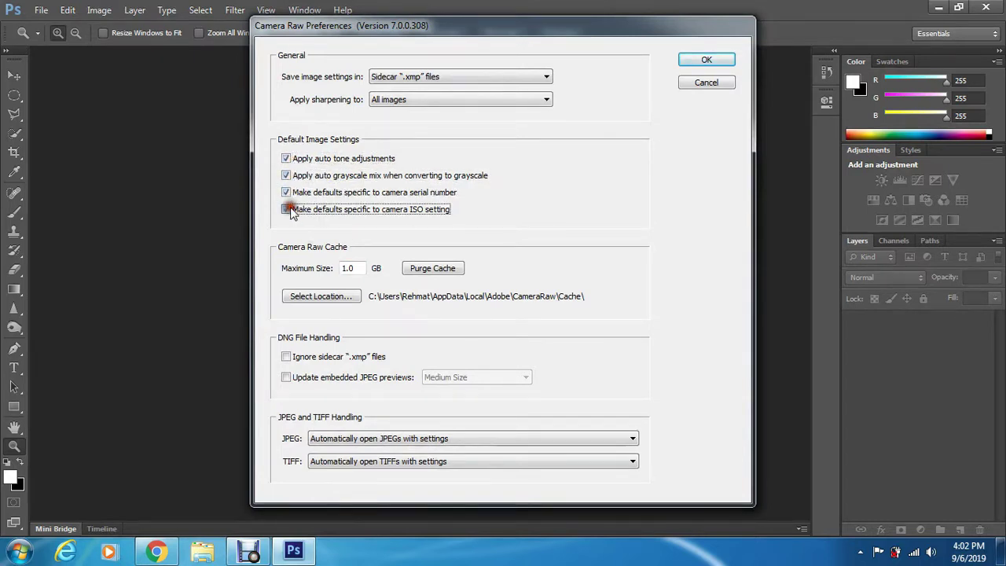
# Make Camera Raw ignore sidecar .xmp files and automatically open all supported JPEGs and TIFFs.
pyautogui.click(286, 357)
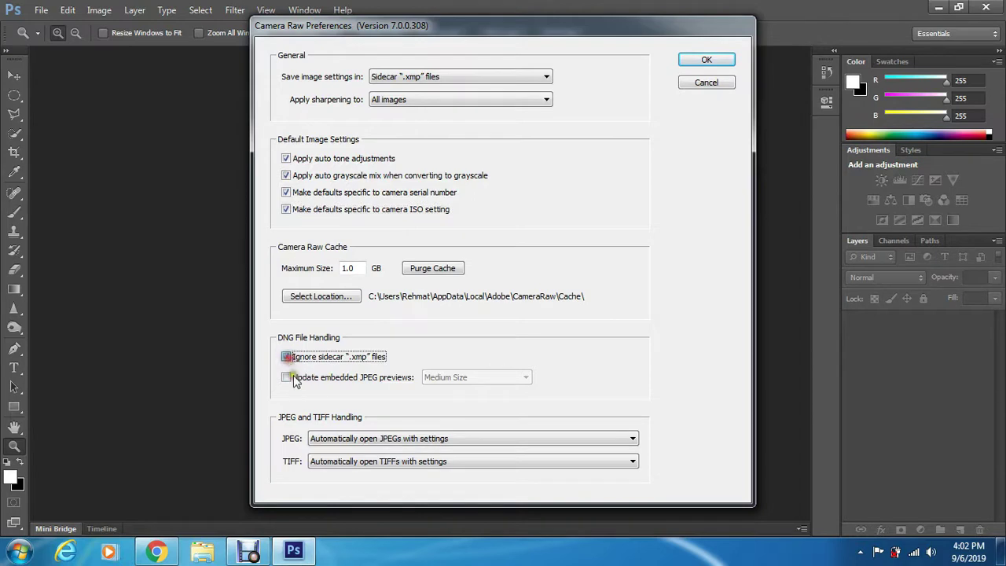
pyautogui.click(319, 440)
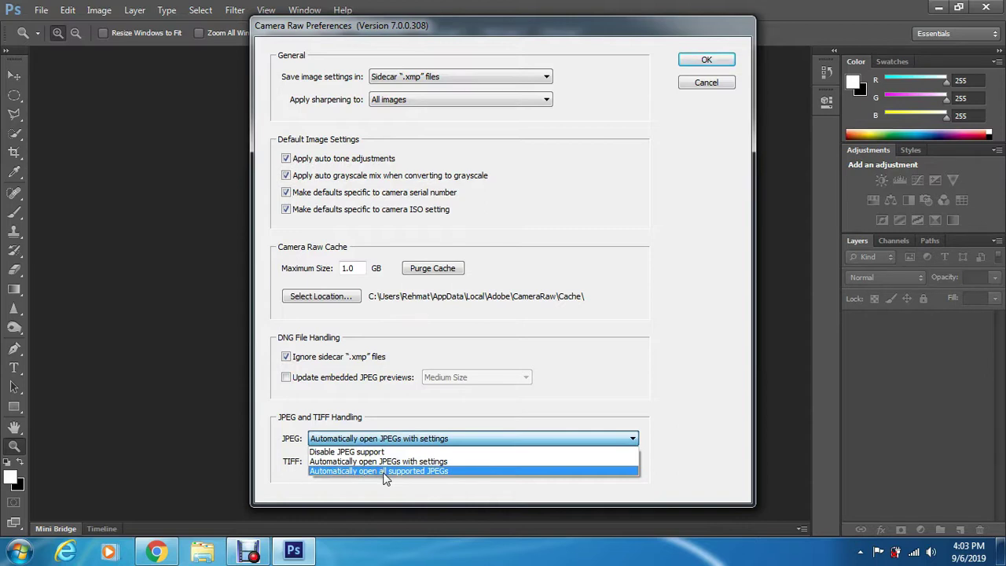
pyautogui.click(385, 474)
pyautogui.click(343, 462)
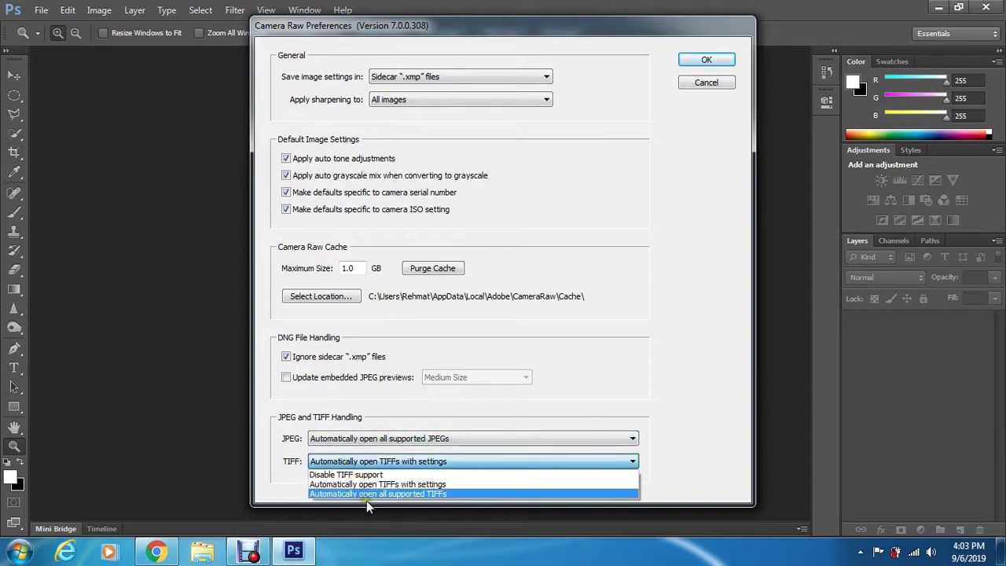
pyautogui.click(408, 495)
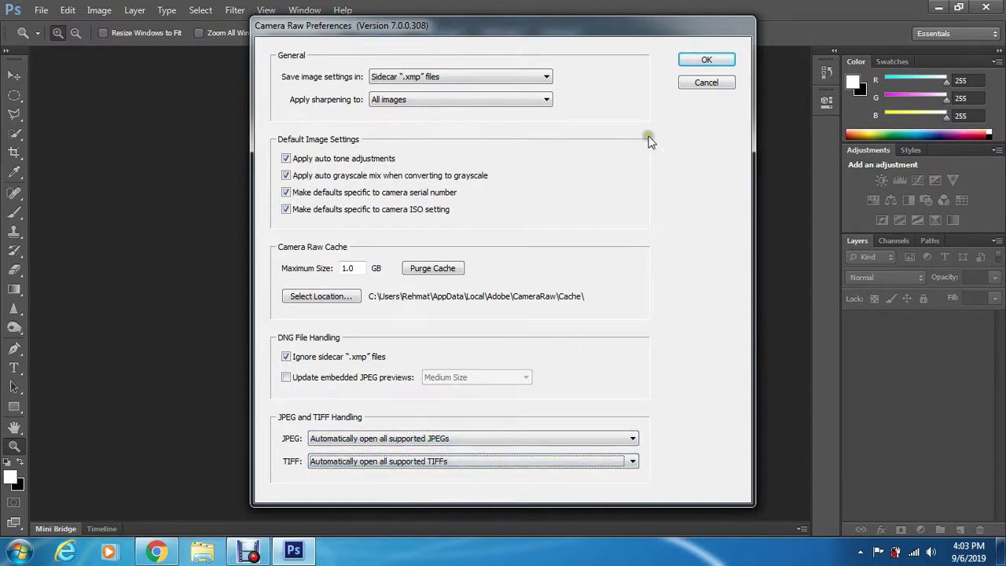
pyautogui.click(707, 62)
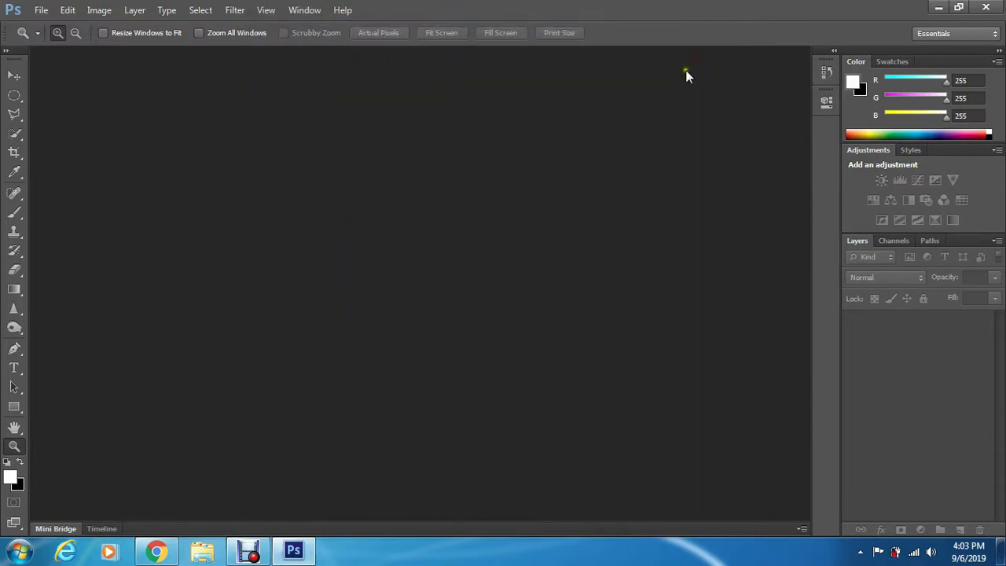
# Open the portrait image FuQ9ienw from the Desktop.
pyautogui.click(41, 9)
pyautogui.click(52, 40)
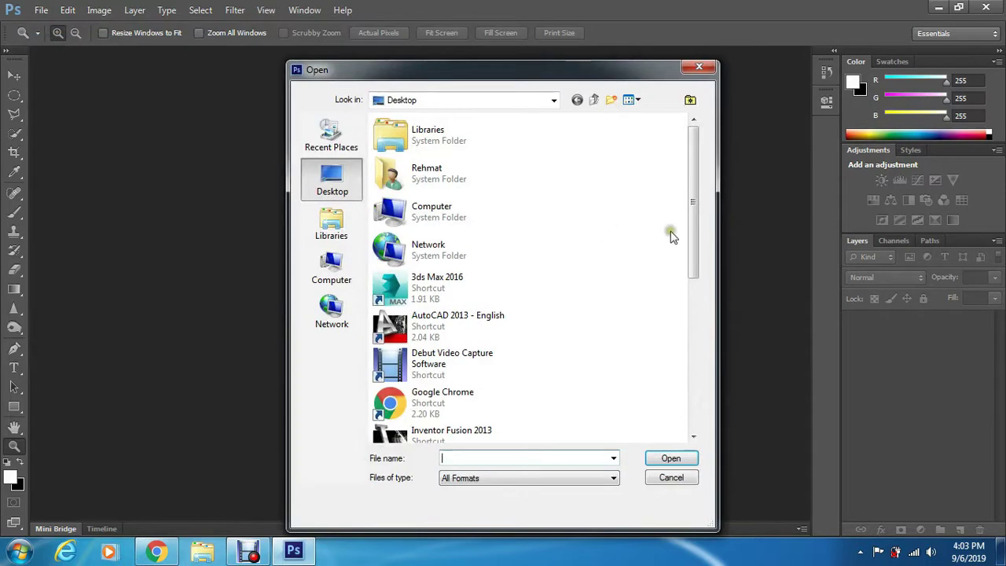
pyautogui.moveTo(694, 184); pyautogui.dragTo(531, 382)
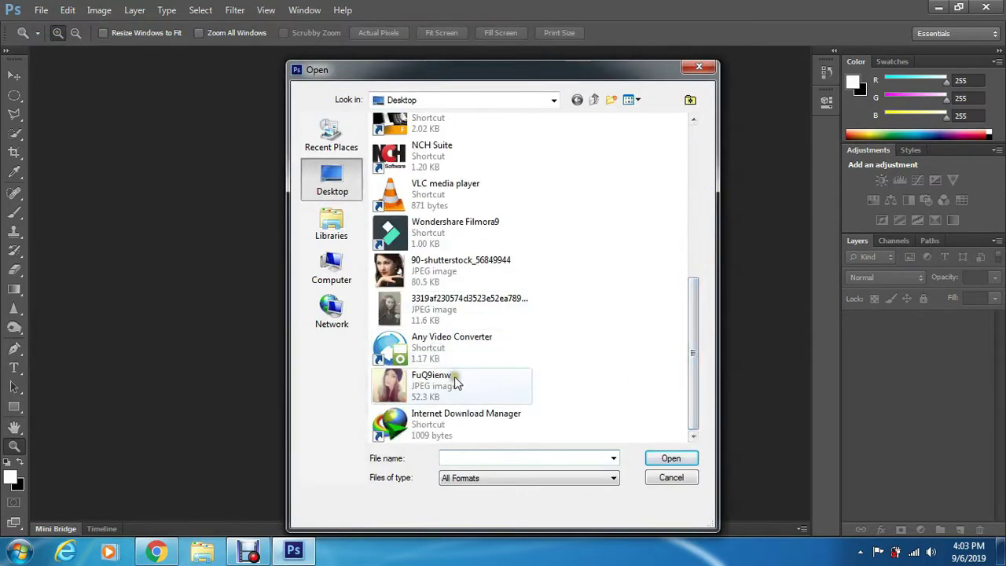
pyautogui.click(444, 382)
pyautogui.click(673, 457)
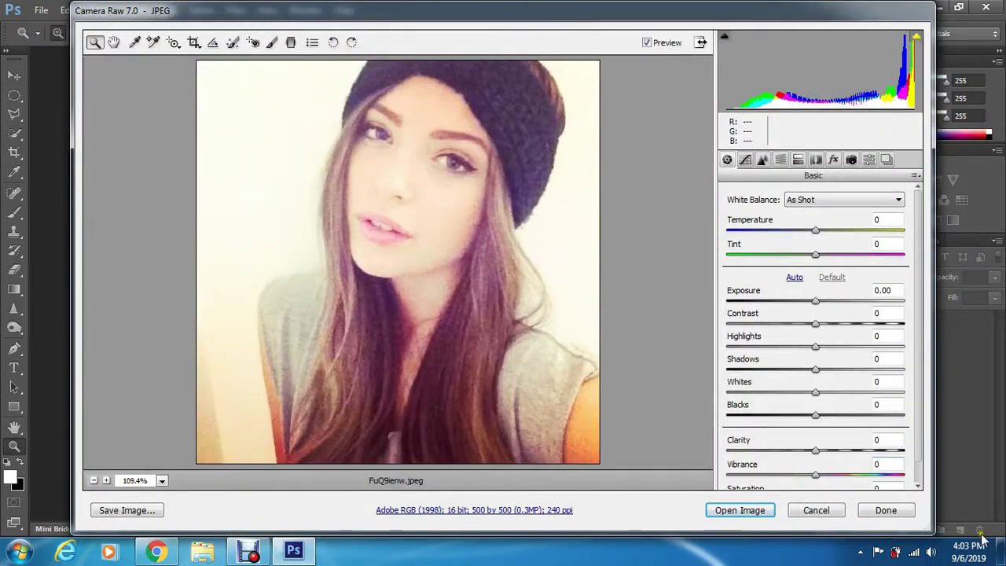
# Smooth the portrait with Detail noise reduction, setting Luminance to 82 and Luminance Detail to 62.
pyautogui.click(761, 160)
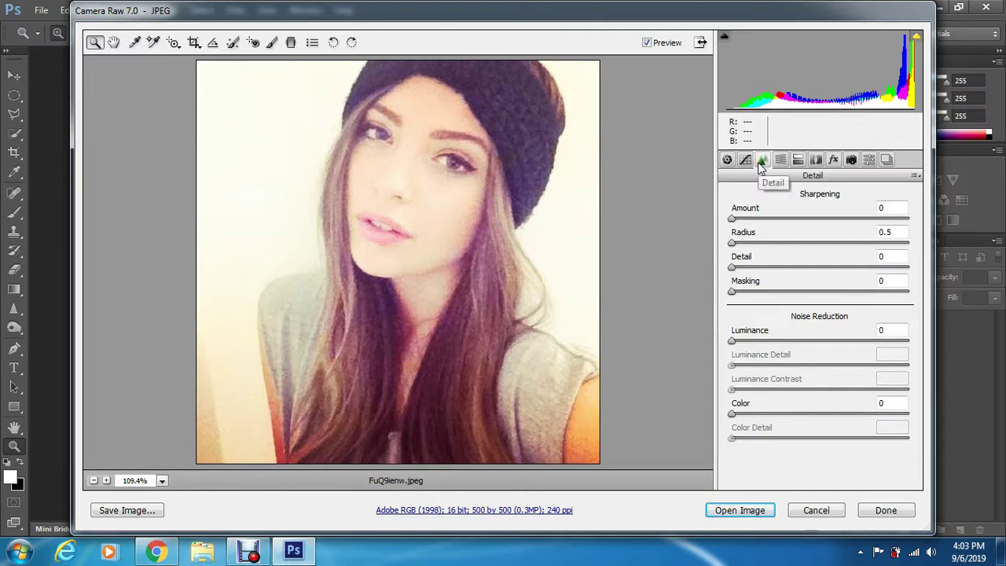
pyautogui.click(733, 341)
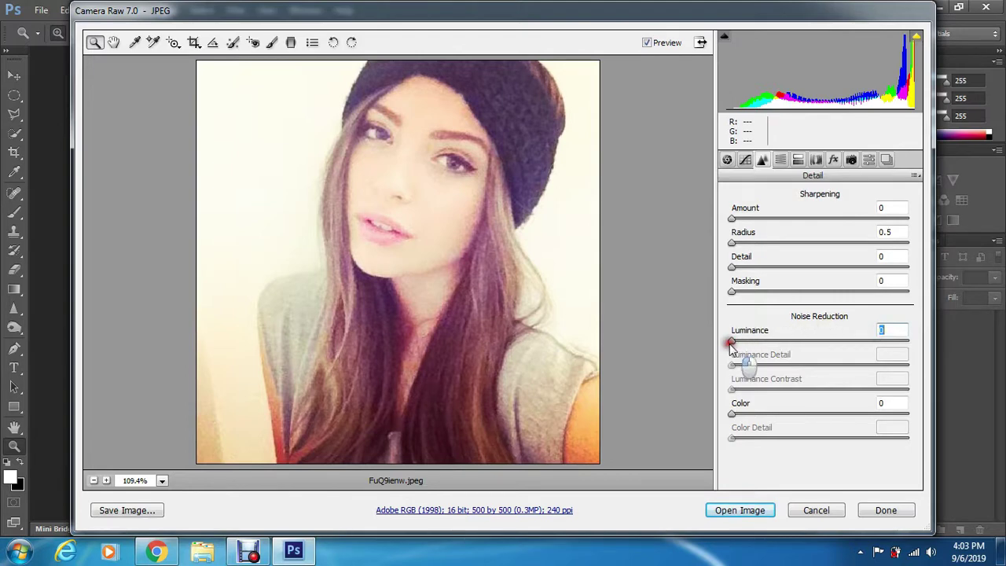
pyautogui.moveTo(729, 343); pyautogui.dragTo(912, 369)
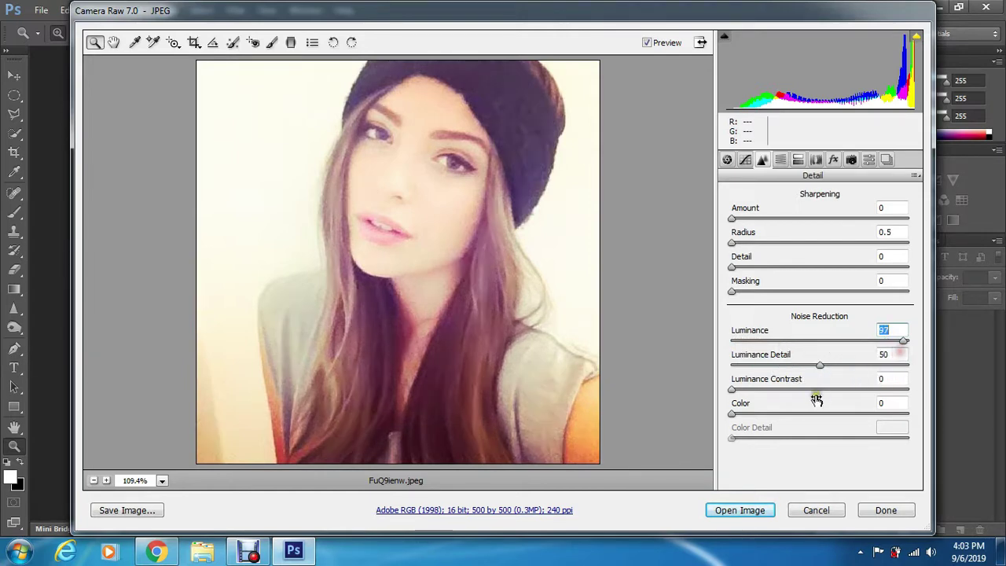
pyautogui.click(887, 342)
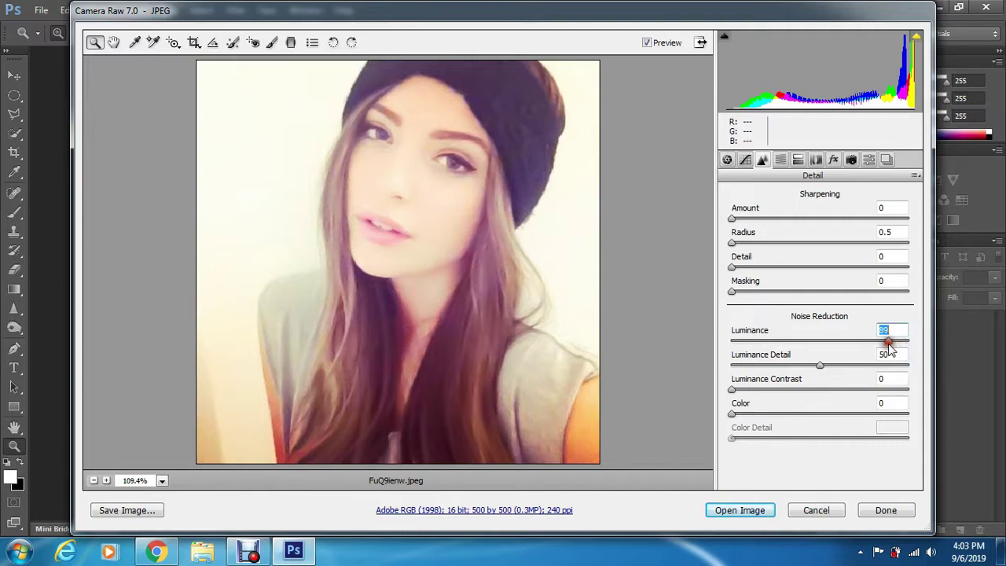
pyautogui.moveTo(815, 368); pyautogui.dragTo(753, 376)
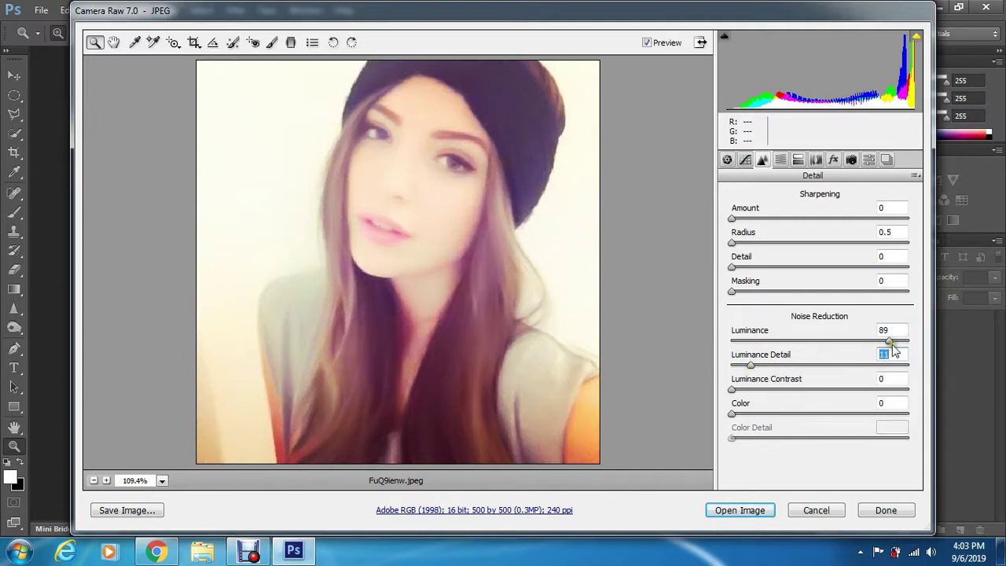
pyautogui.moveTo(889, 341); pyautogui.dragTo(823, 349)
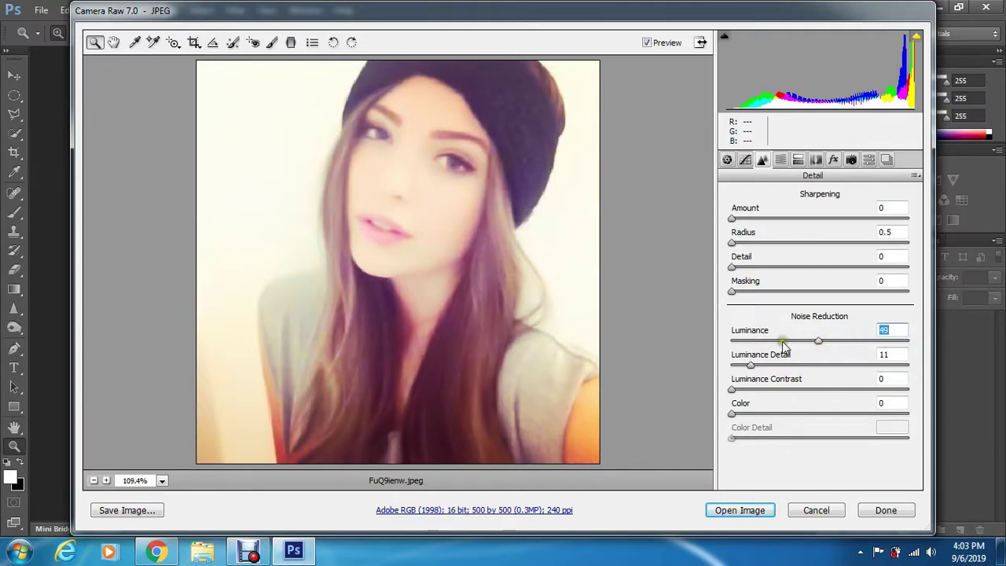
pyautogui.moveTo(817, 365); pyautogui.dragTo(962, 353)
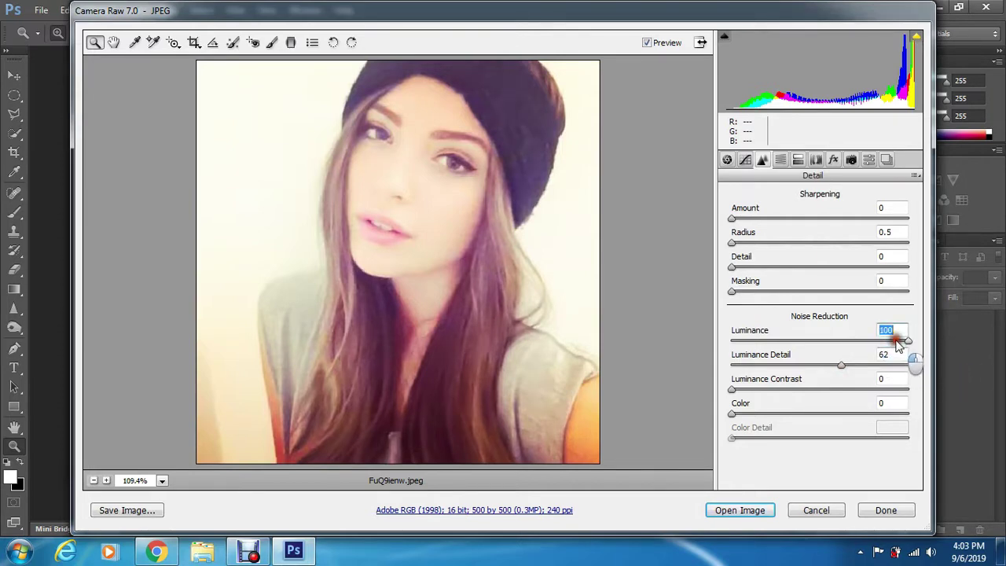
pyautogui.moveTo(908, 340); pyautogui.dragTo(872, 341)
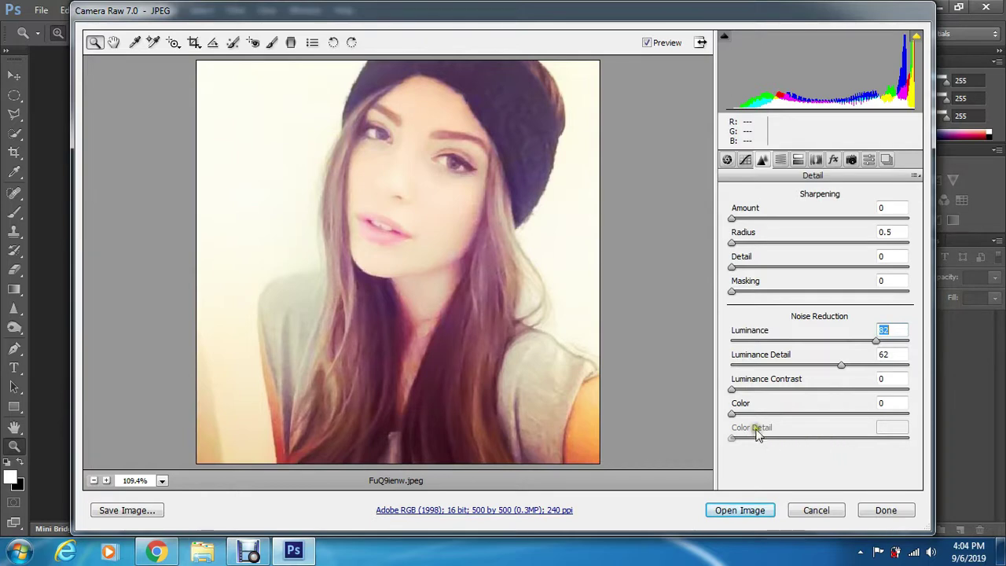
# Set the Color noise reduction to 85 with Color Detail at 0 and open the image in Photoshop.
pyautogui.moveTo(732, 413); pyautogui.dragTo(702, 440)
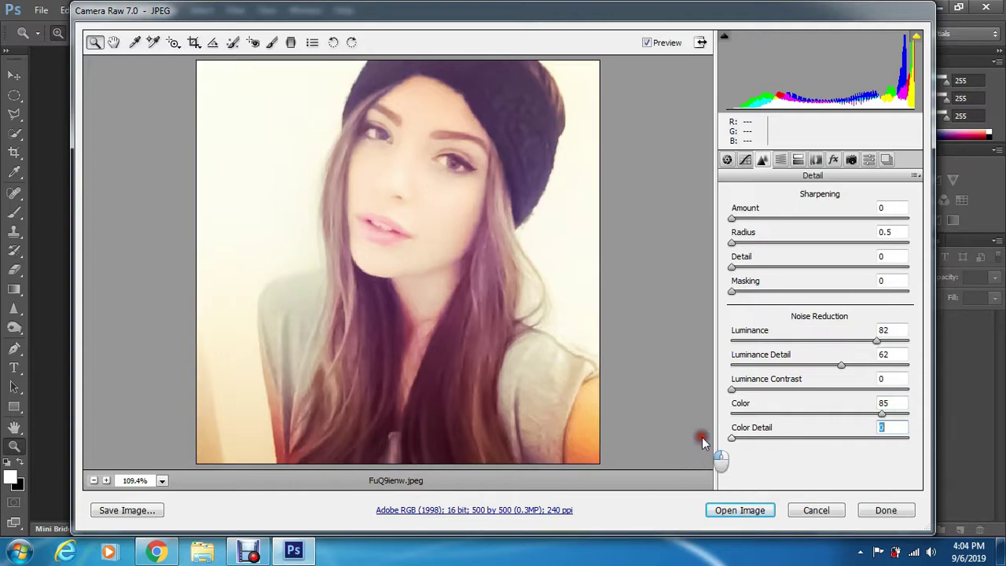
pyautogui.click(757, 511)
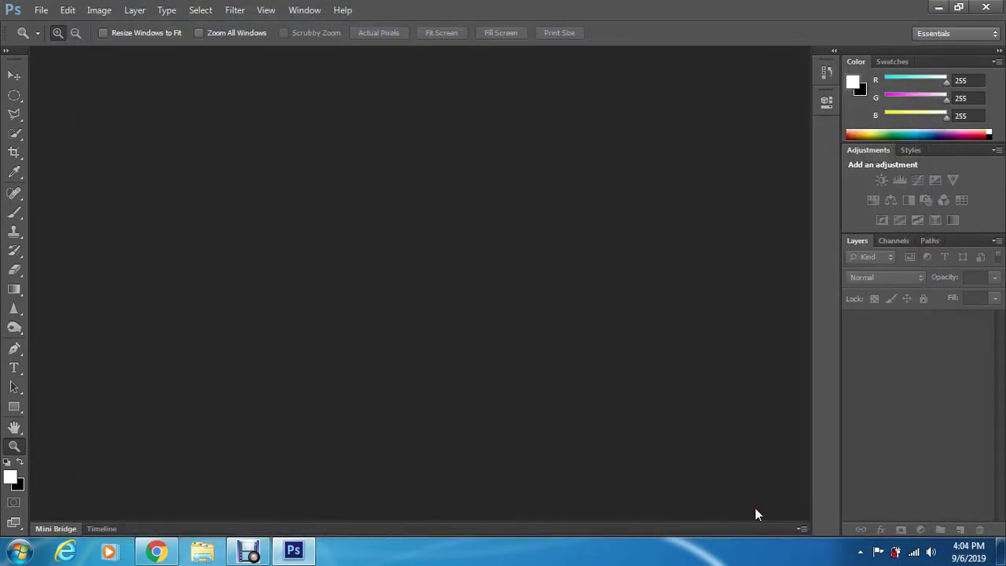
# Set the image size to a resolution of 300 pixels/inch and a width of 5000 pixels.
pyautogui.click(100, 11)
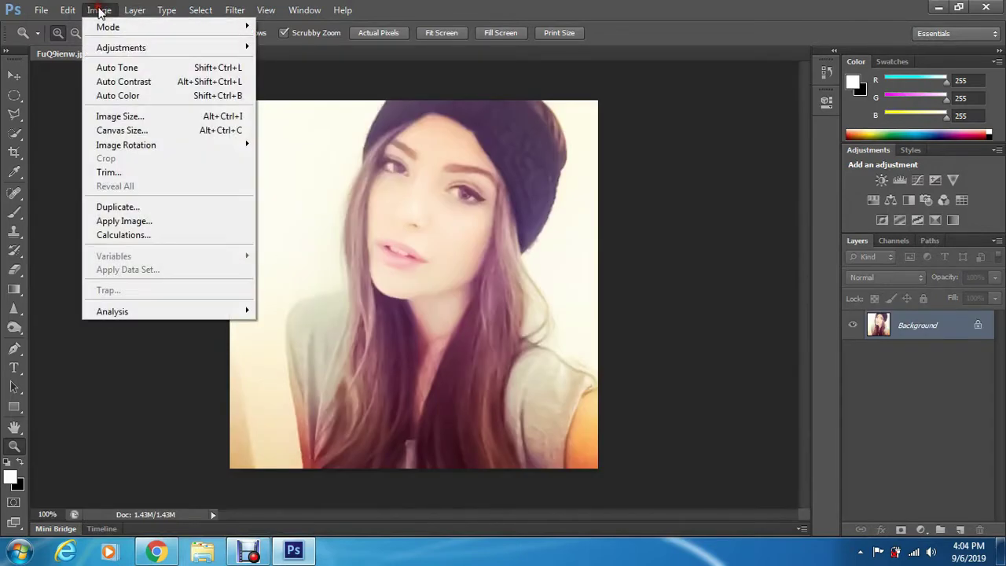
pyautogui.click(129, 124)
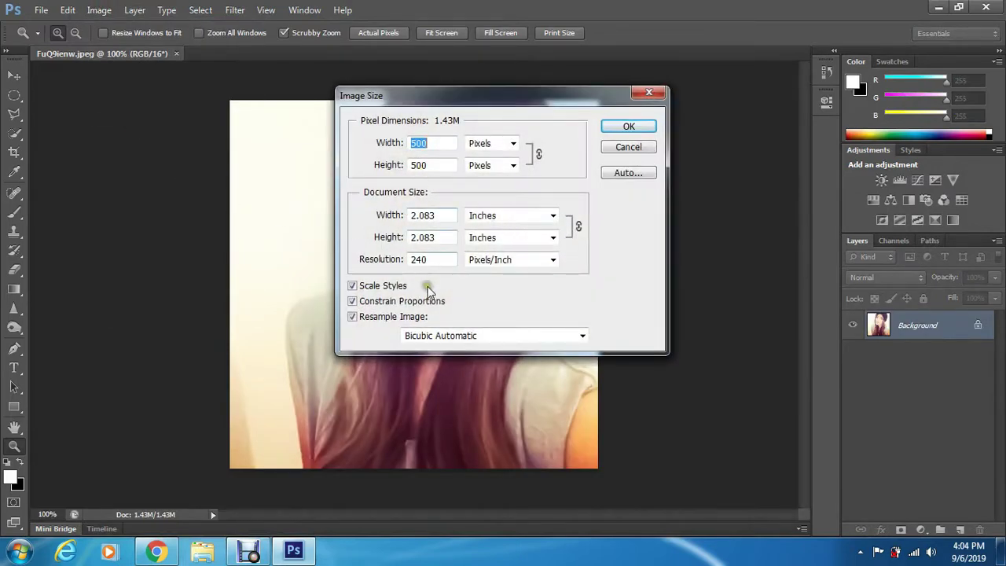
pyautogui.doubleClick(429, 259)
pyautogui.write('300')
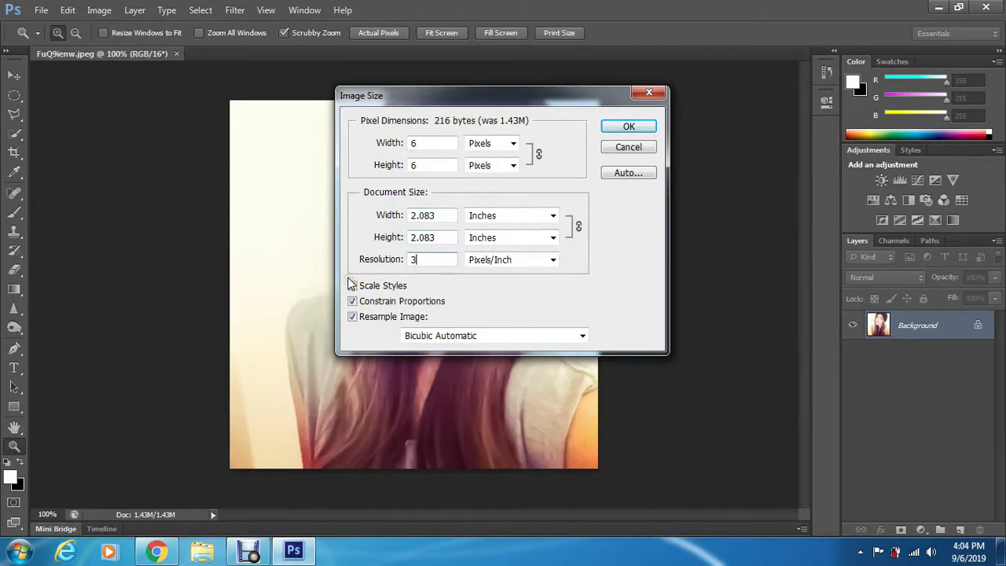
pyautogui.click(428, 144)
pyautogui.doubleClick(428, 144)
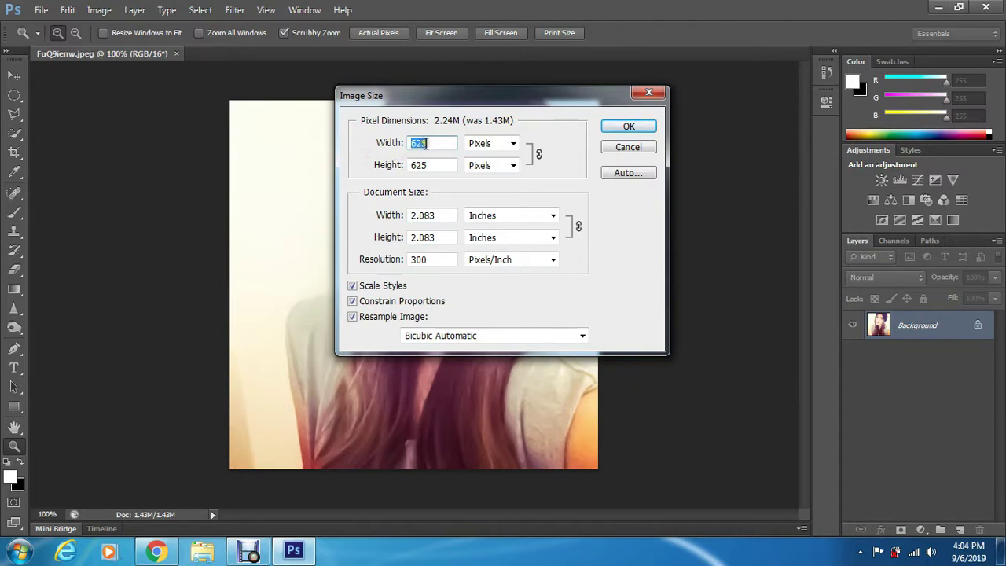
pyautogui.write('5000')
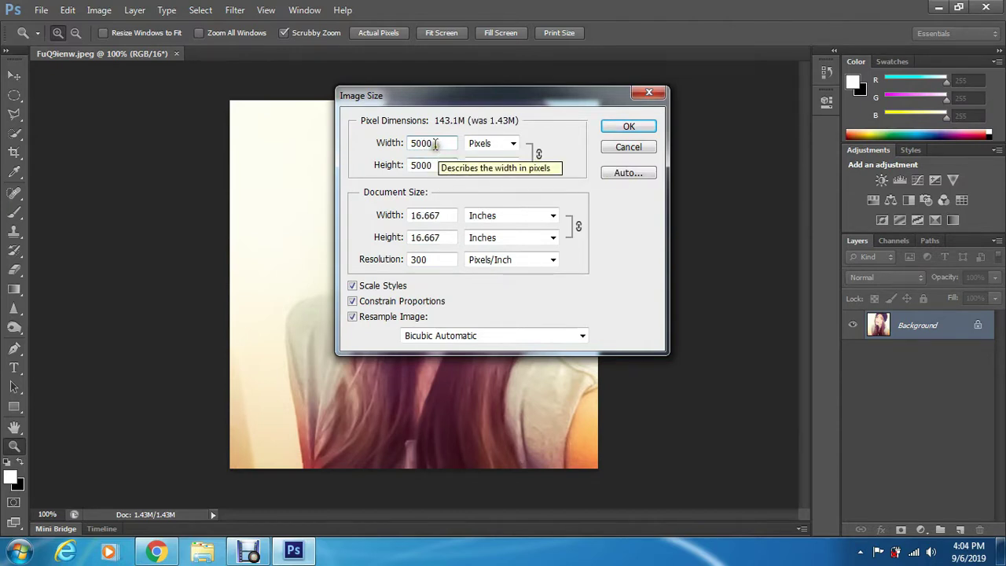
# Try an image width of 200 pixels and return it to 5000 pixels.
pyautogui.click(378, 147)
pyautogui.write('200')
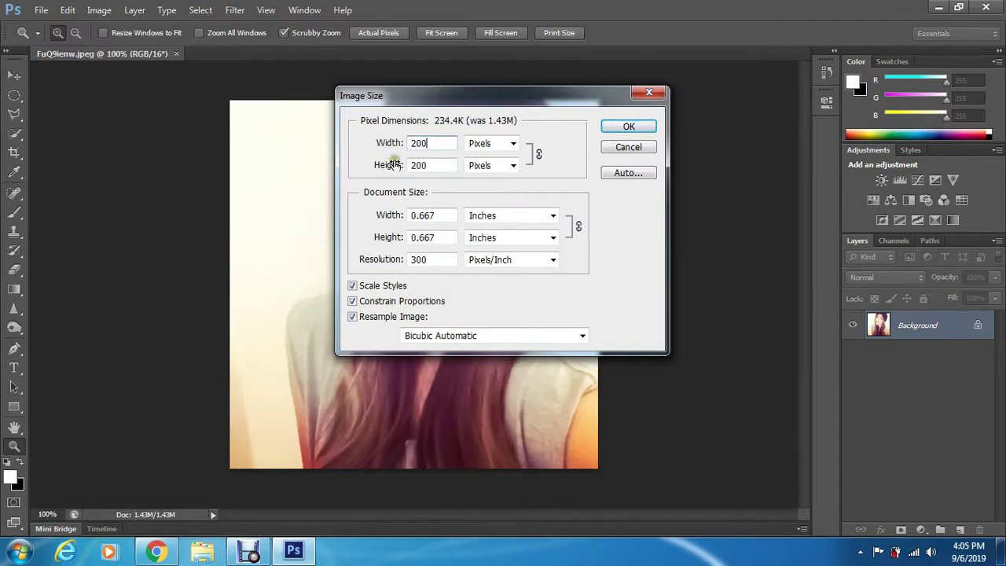
pyautogui.press('BackSpace')
pyautogui.press('BackSpace')
pyautogui.press('BackSpace')
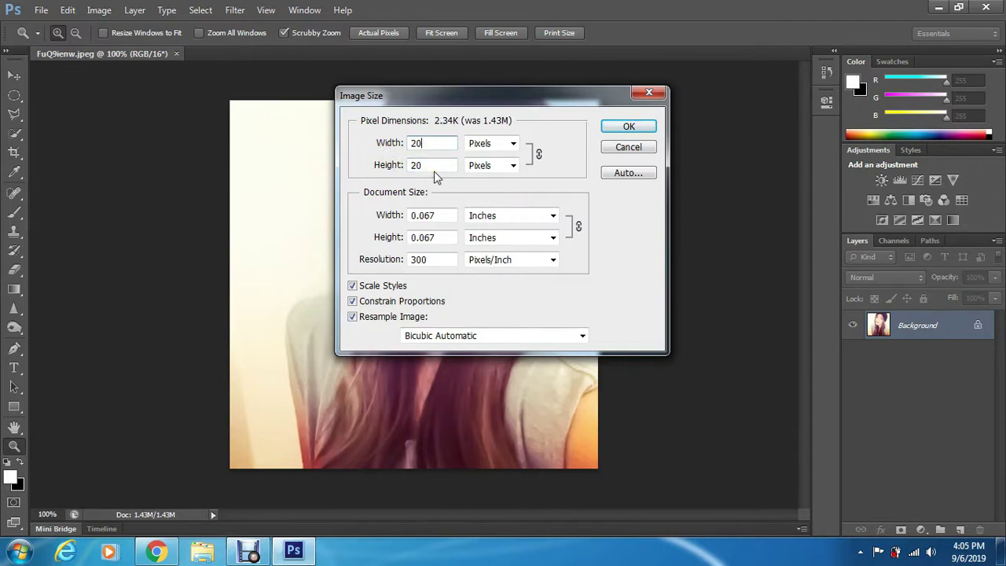
pyautogui.write('5000')
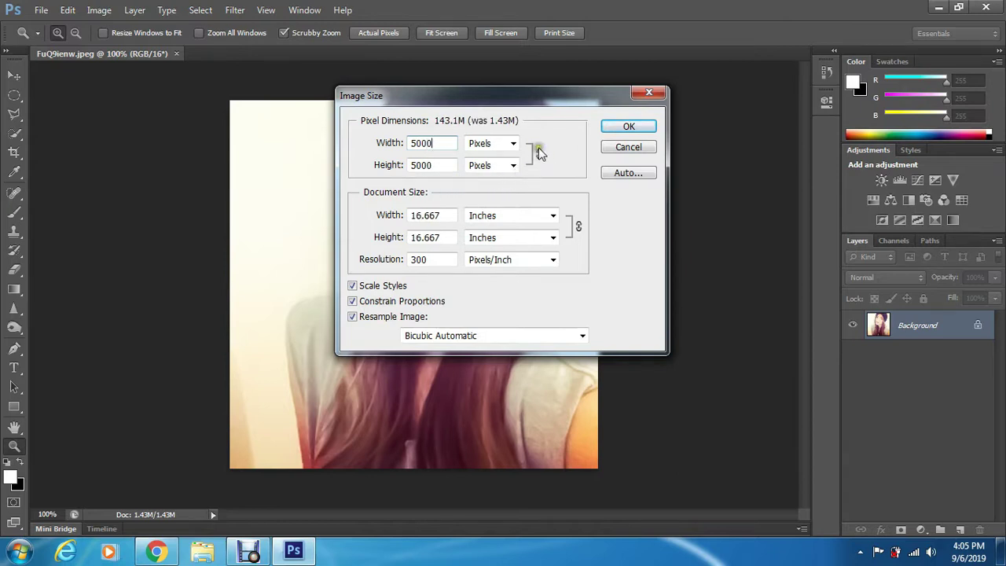
# Re-enter 5000 pixels as the image width with the proportions kept linked.
pyautogui.click(539, 157)
pyautogui.click(540, 157)
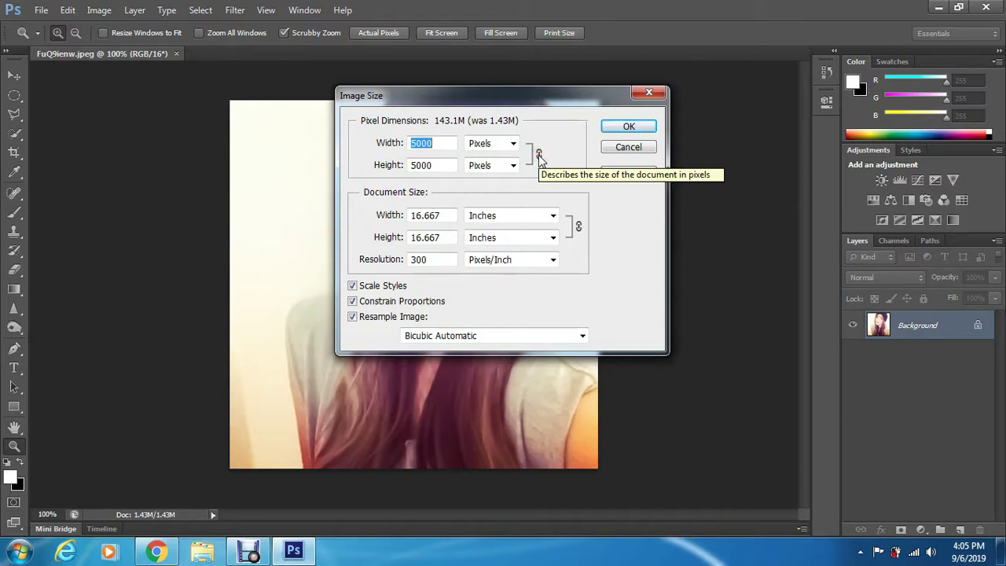
pyautogui.click(540, 157)
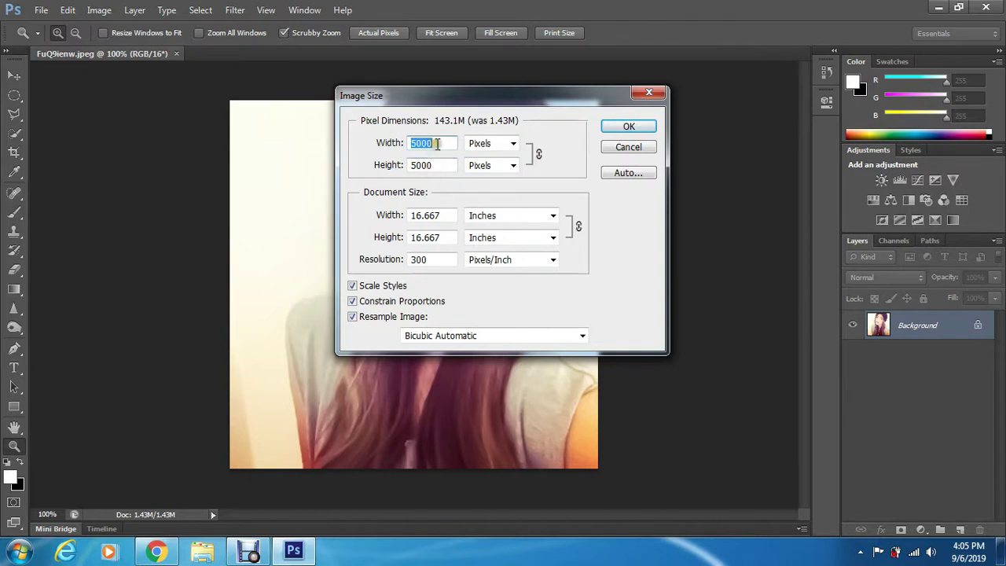
pyautogui.click(308, 144)
pyautogui.write('5000')
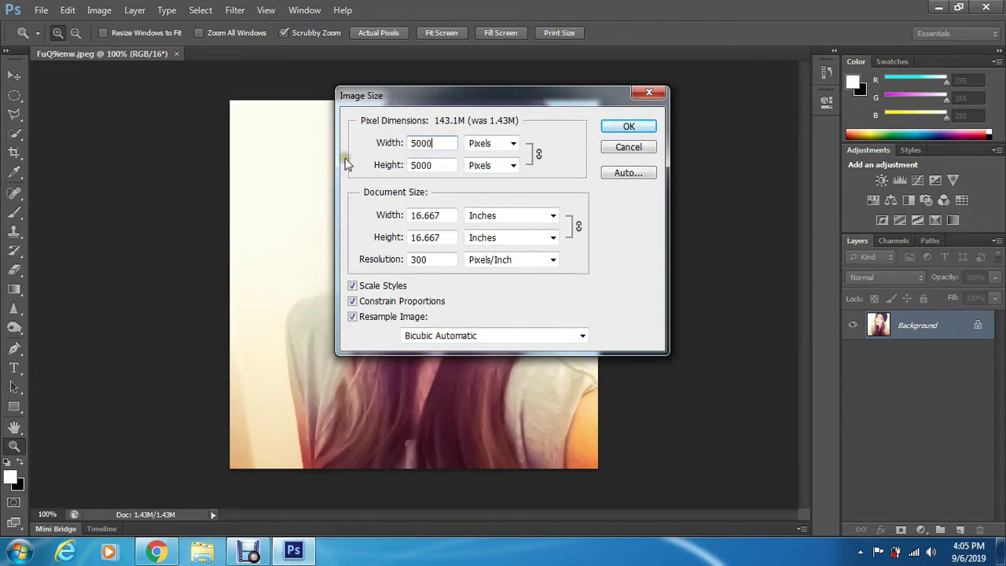
# Enlarge the image to 5000 × 5000 pixels using Bicubic Automatic resampling.
pyautogui.click(427, 170)
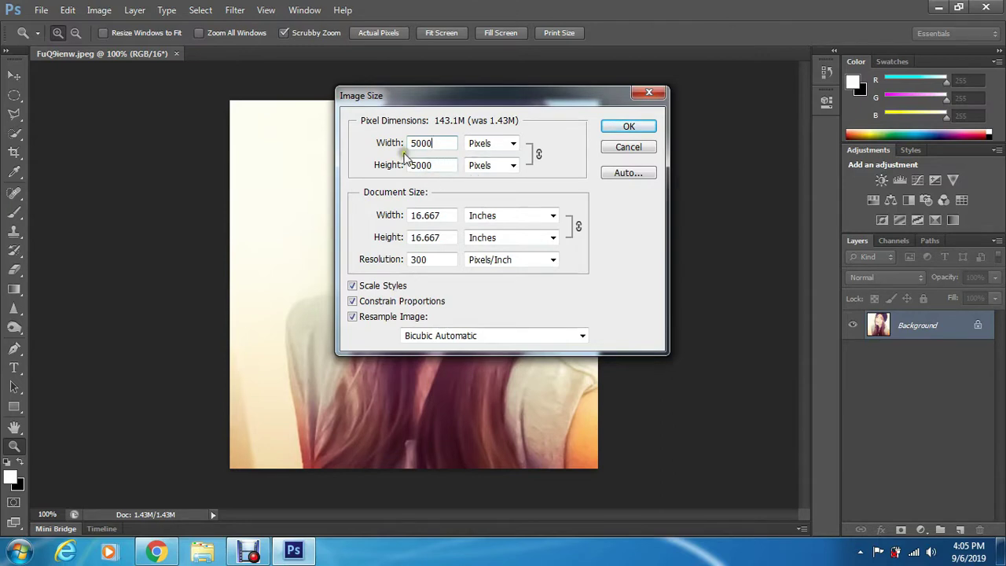
pyautogui.click(512, 167)
pyautogui.click(513, 166)
pyautogui.click(442, 162)
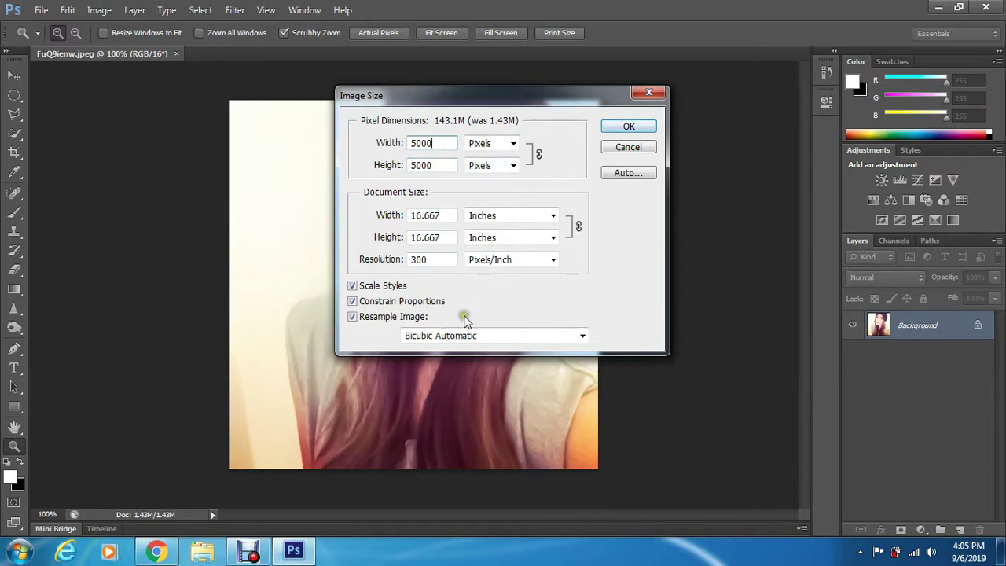
pyautogui.click(584, 336)
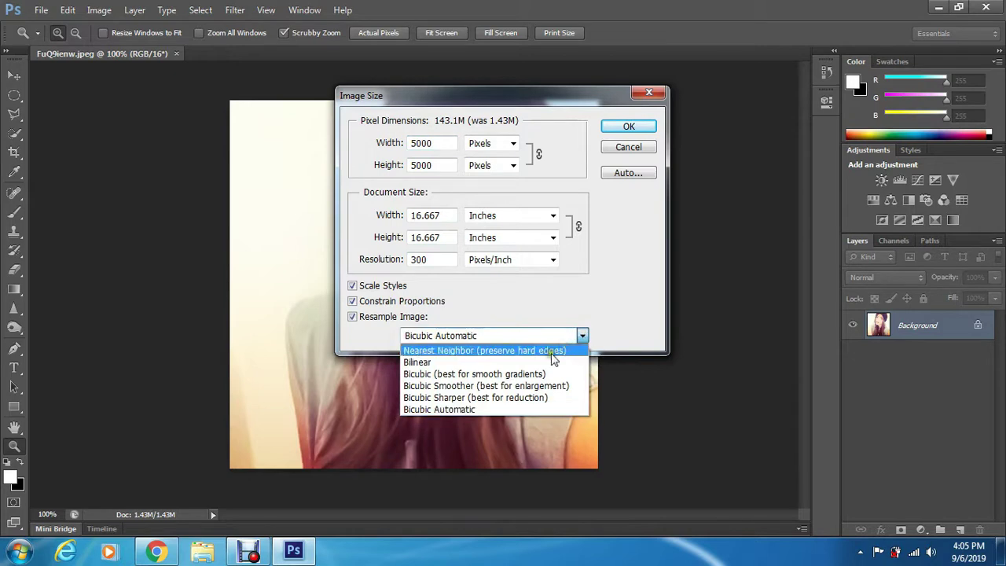
pyautogui.click(462, 409)
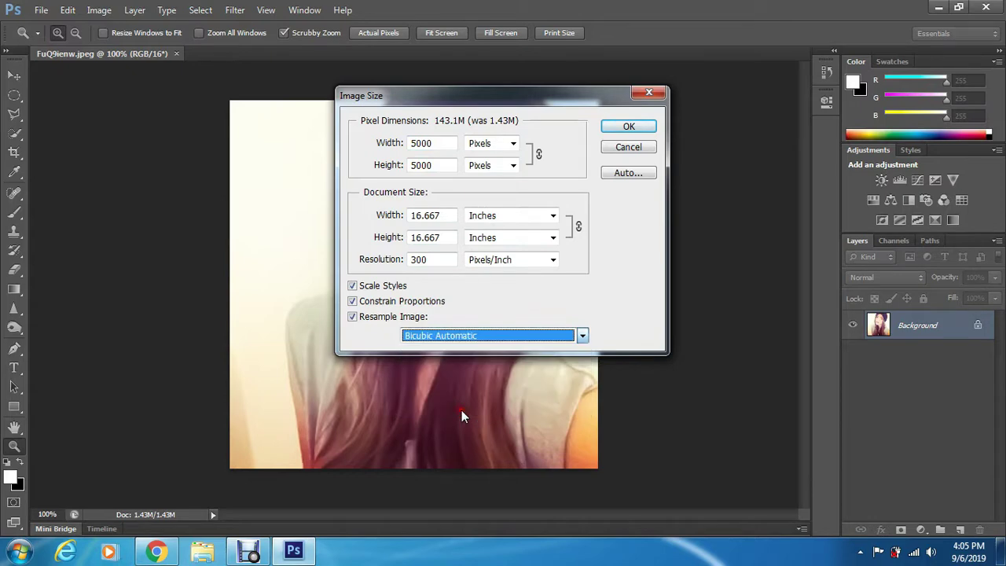
pyautogui.click(645, 127)
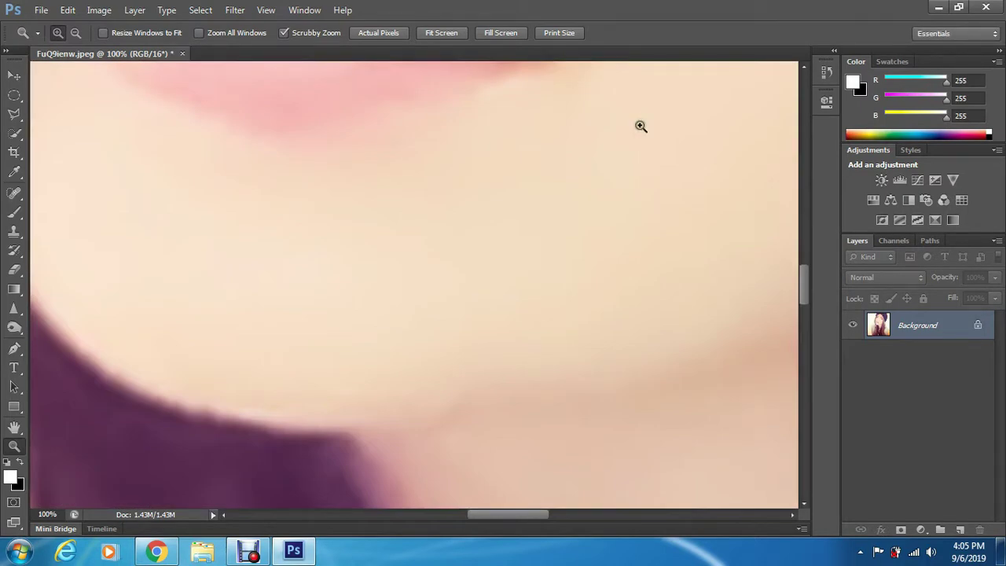
pyautogui.hotkey('ctrl', '0')
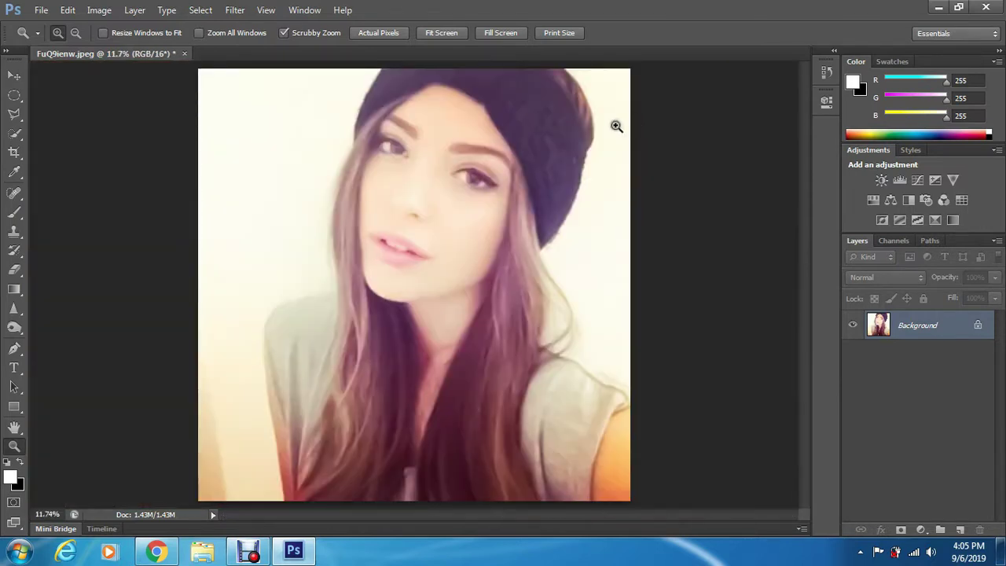
# Add a Levels adjustment layer above the Background and raise its black input level to 43.
pyautogui.click(901, 182)
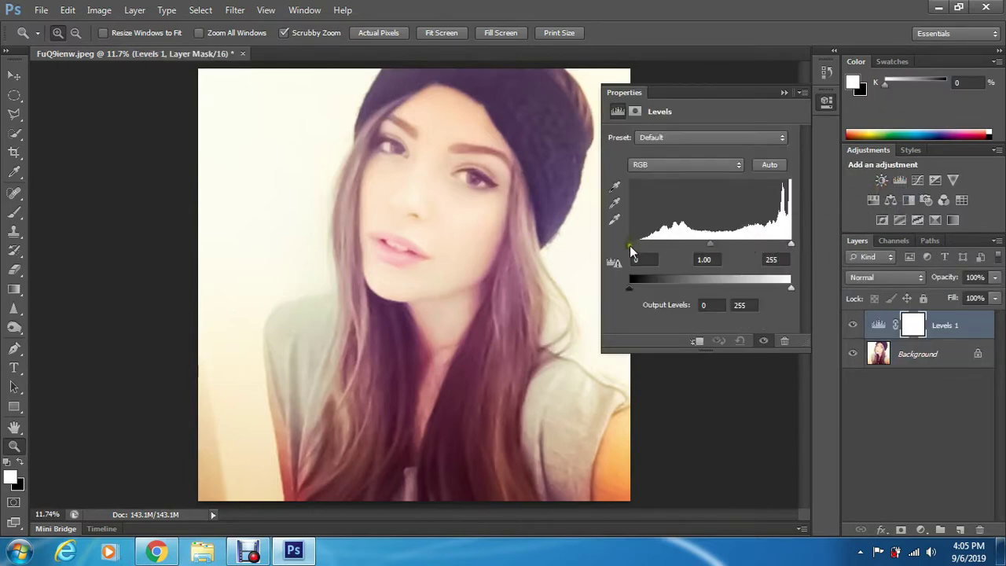
pyautogui.moveTo(632, 250); pyautogui.dragTo(658, 253)
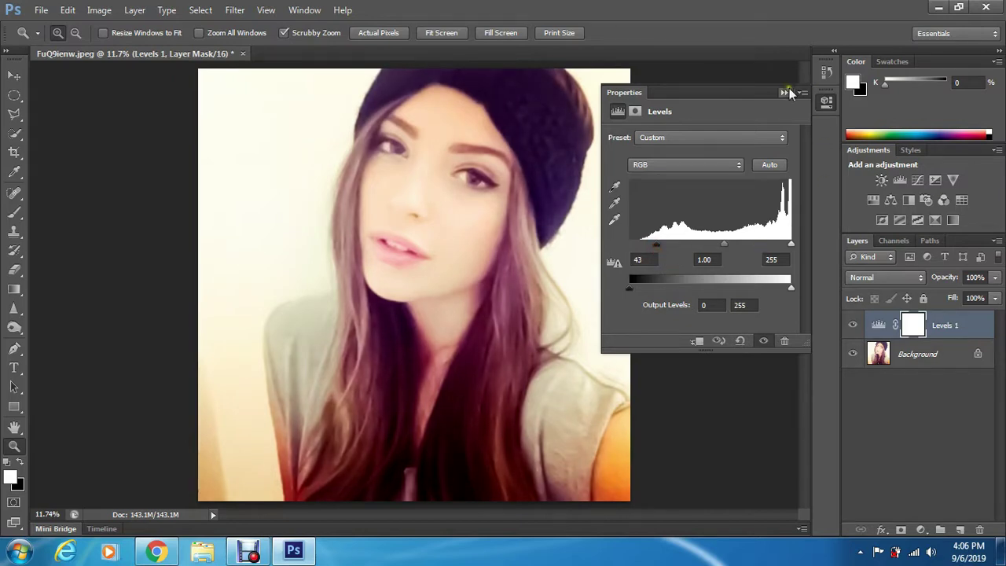
pyautogui.click(784, 93)
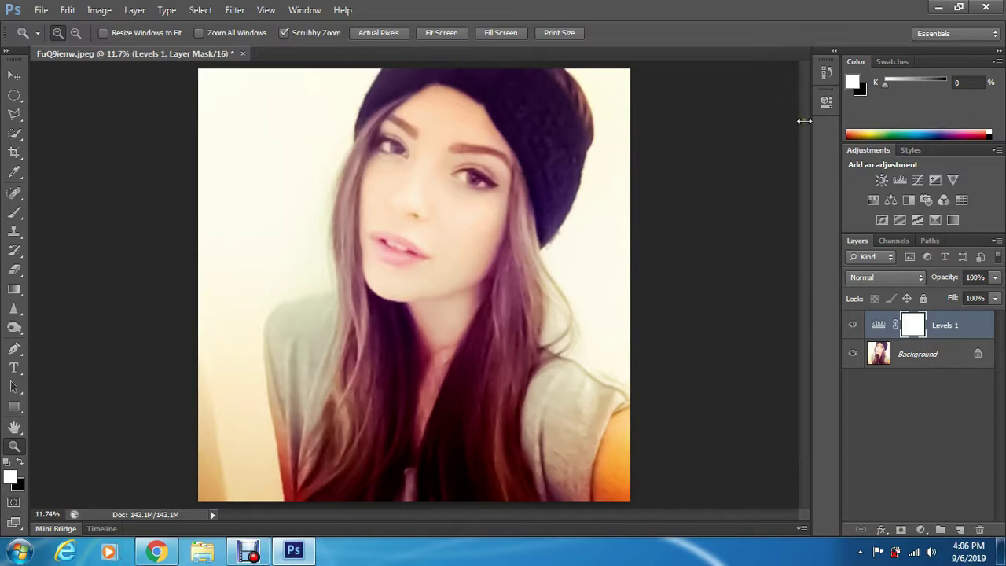
# Apply Hue/Saturation to the Background layer with Saturation at +12 and dismiss the ad notification.
pyautogui.click(908, 357)
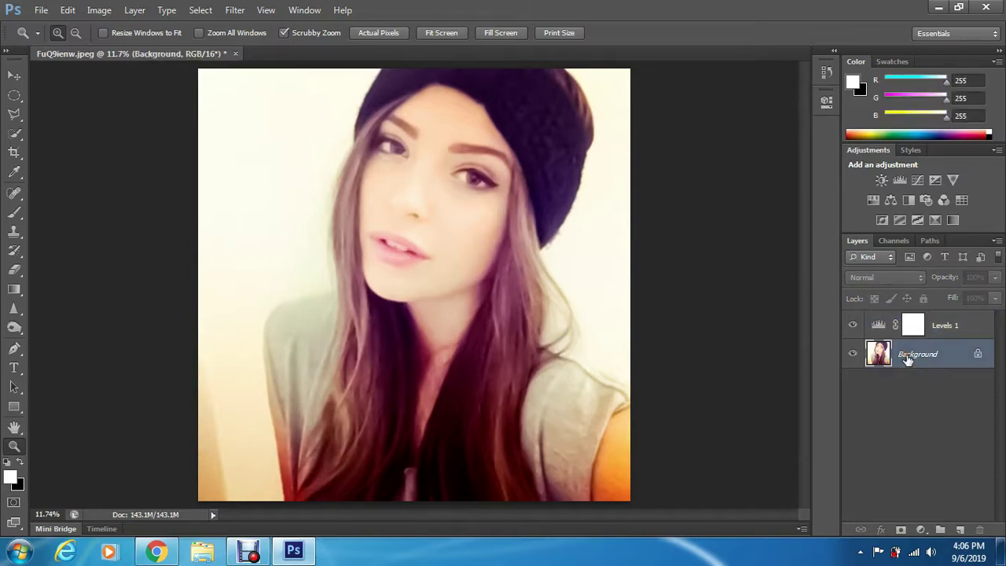
pyautogui.hotkey('ctrl', 'u')
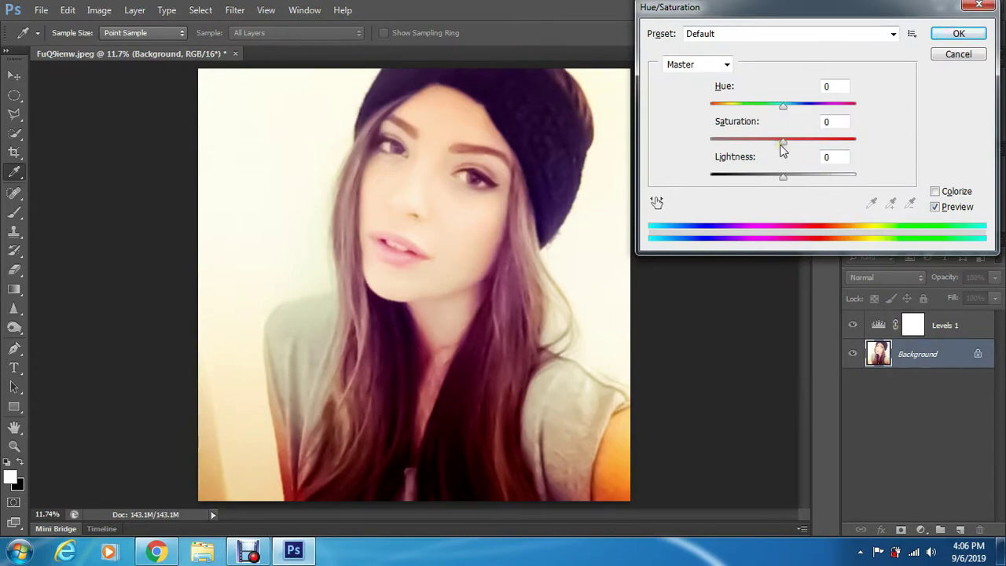
pyautogui.moveTo(783, 149)
pyautogui.mouseDown()
pyautogui.moveTo(805, 151)
pyautogui.moveTo(759, 146)
pyautogui.moveTo(791, 150)
pyautogui.mouseUp()
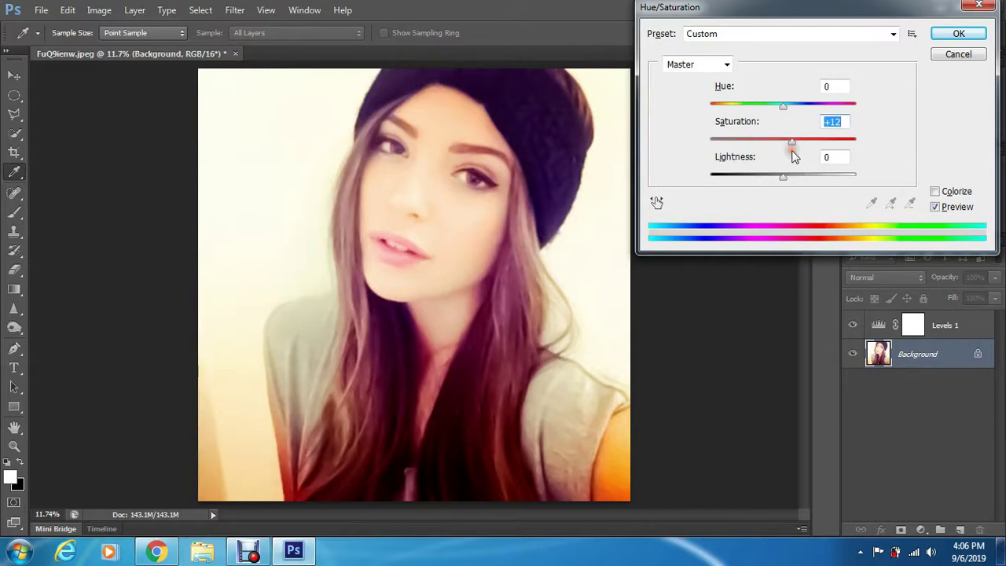
pyautogui.click(957, 34)
pyautogui.press('z')
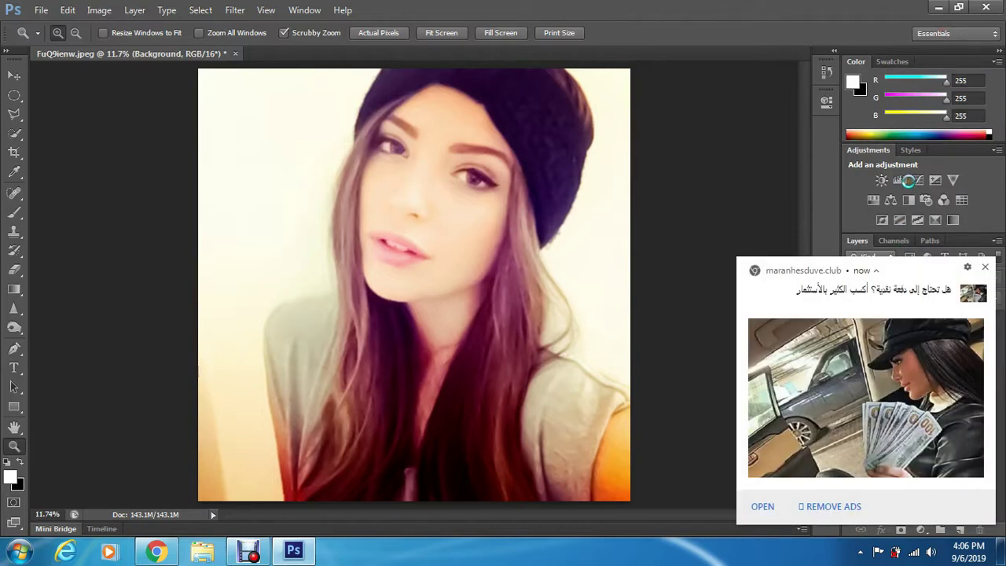
pyautogui.click(985, 266)
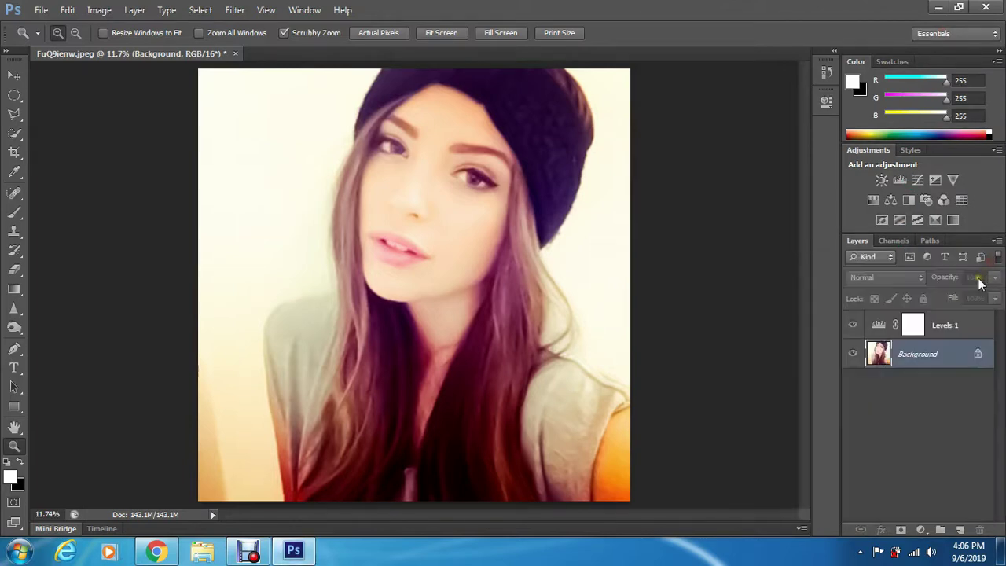
# Add a second Levels adjustment layer above Levels 1 with black input 52 and midtones 0.63.
pyautogui.click(946, 328)
pyautogui.click(900, 181)
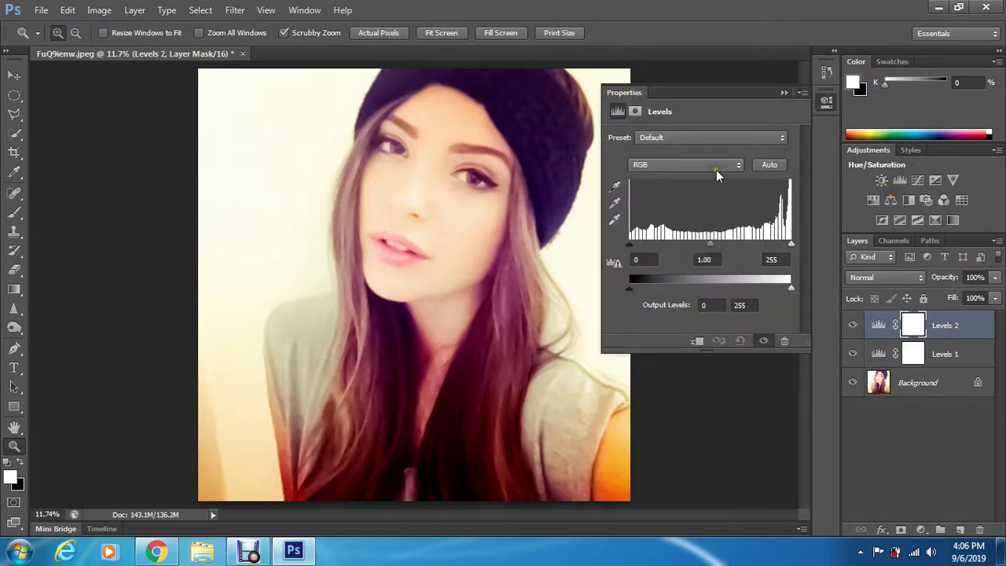
pyautogui.moveTo(629, 245); pyautogui.dragTo(650, 251)
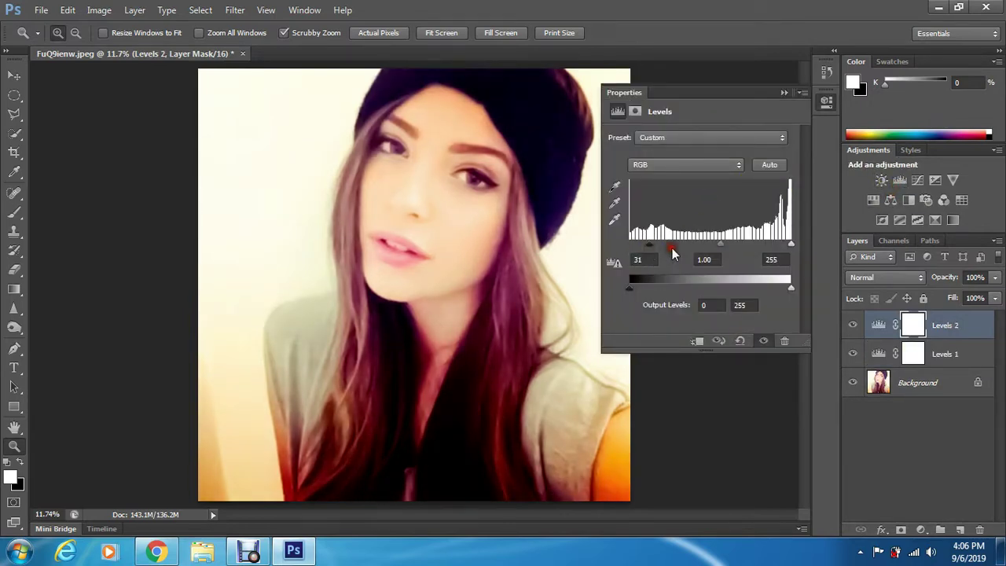
pyautogui.moveTo(721, 245)
pyautogui.mouseDown()
pyautogui.moveTo(700, 245)
pyautogui.moveTo(713, 247)
pyautogui.mouseUp()
pyautogui.moveTo(791, 245); pyautogui.dragTo(792, 245)
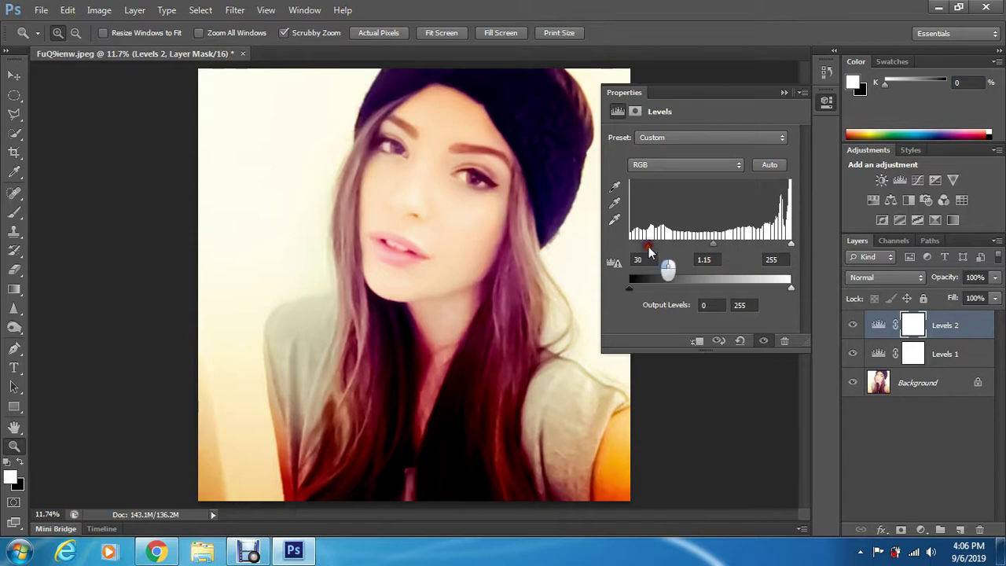
pyautogui.moveTo(649, 247); pyautogui.dragTo(746, 248)
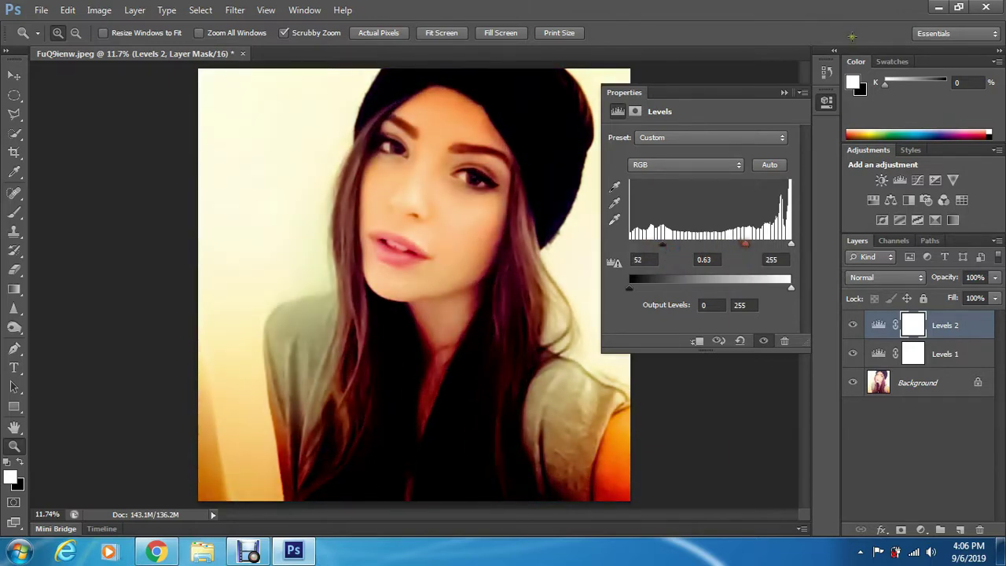
pyautogui.click(781, 94)
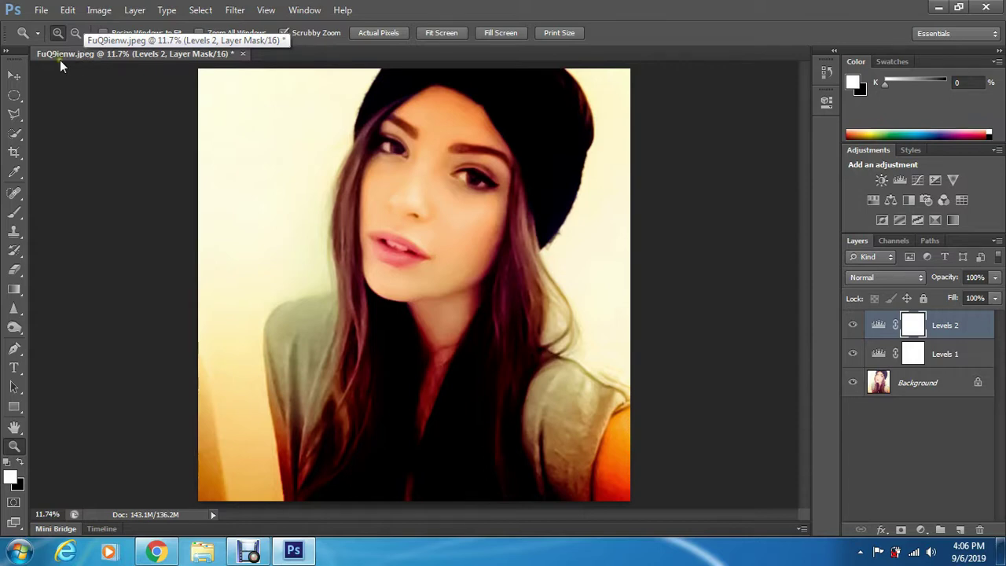
# Save the portrait to the Desktop as a JPEG named FuQ9ienw11 with Maximum quality (12).
pyautogui.click(40, 10)
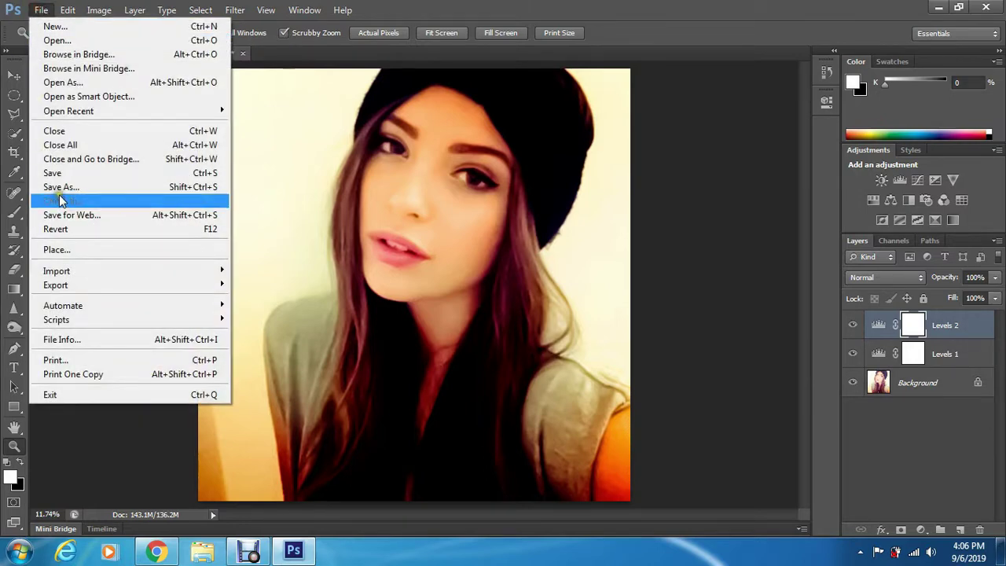
pyautogui.click(63, 187)
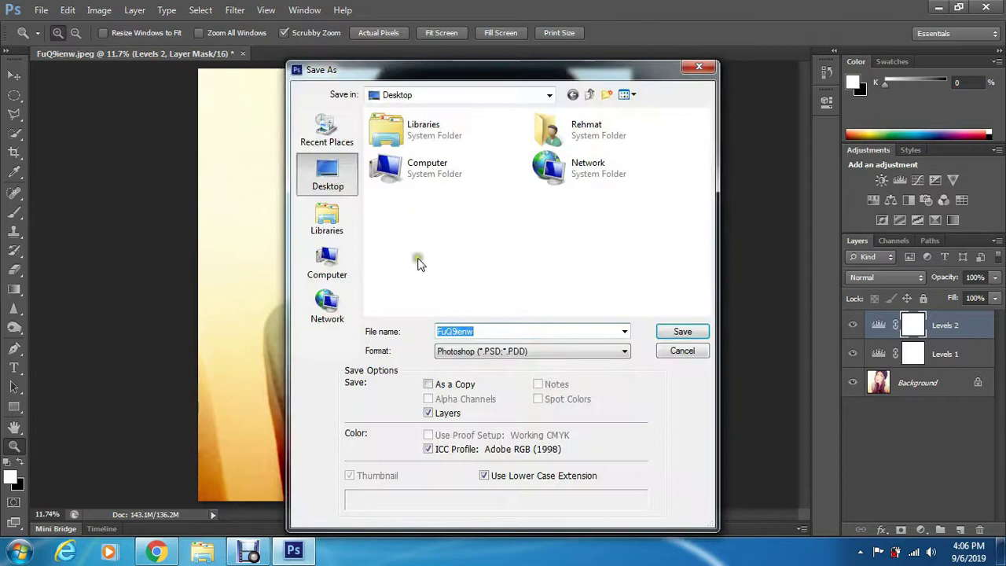
pyautogui.click(483, 332)
pyautogui.write('11')
pyautogui.click(478, 351)
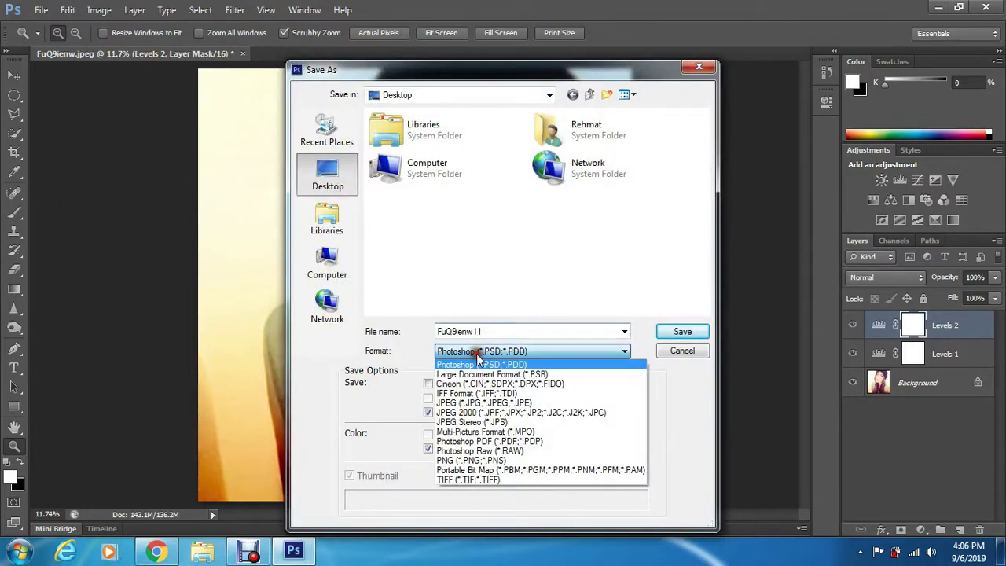
pyautogui.click(488, 403)
pyautogui.click(679, 333)
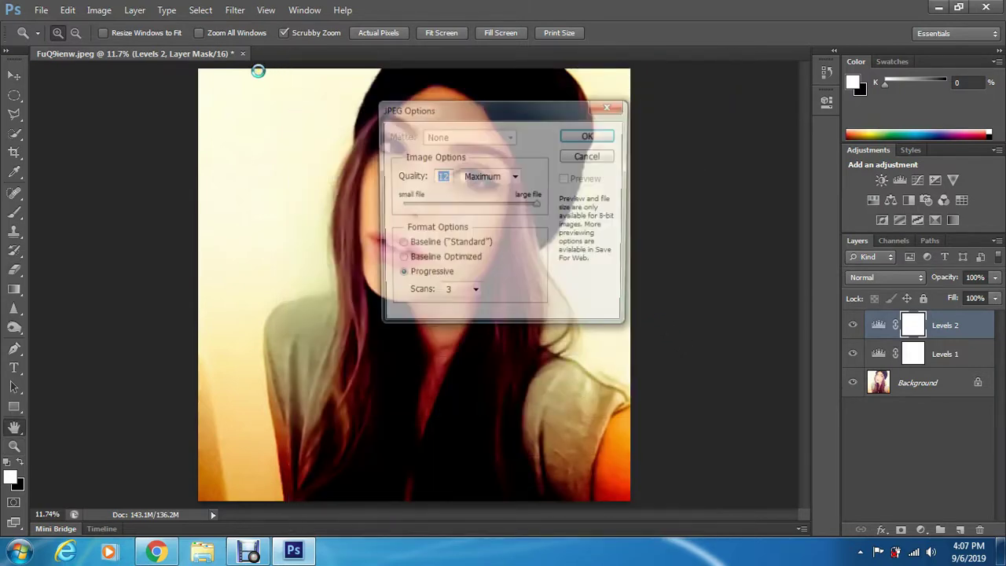
pyautogui.click(586, 136)
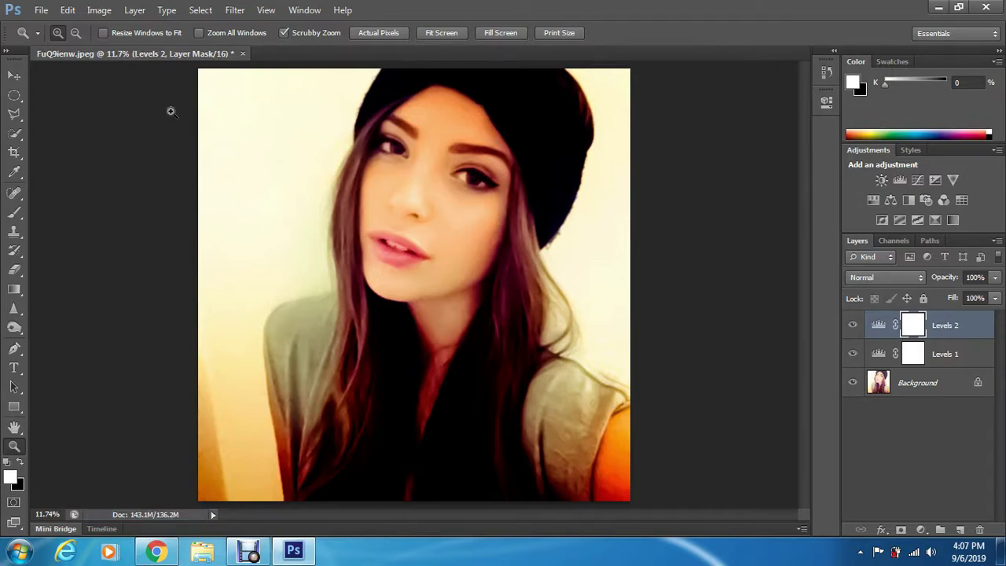
# Switch to the desktop and compare the original FuQ9ienw with the edited FuQ9ienw11 in Windows Photo Viewer.
pyautogui.click(931, 8)
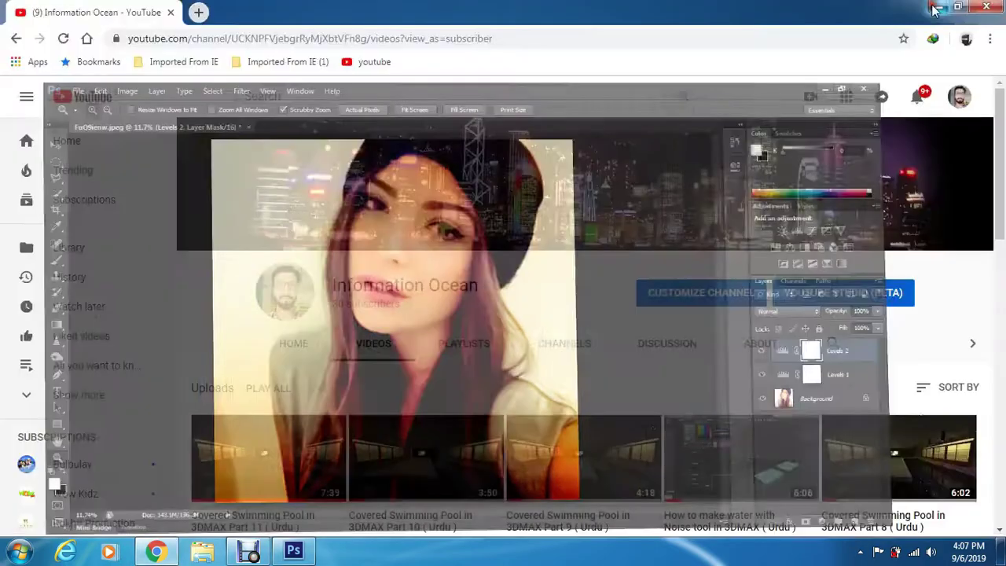
pyautogui.click(920, 10)
pyautogui.moveTo(82, 487); pyautogui.dragTo(165, 88)
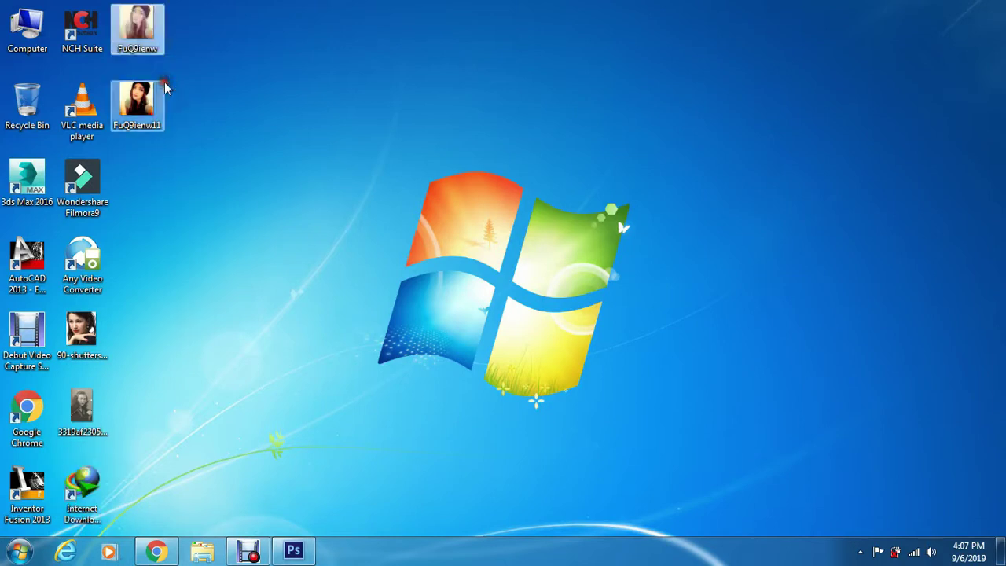
pyautogui.doubleClick(152, 37)
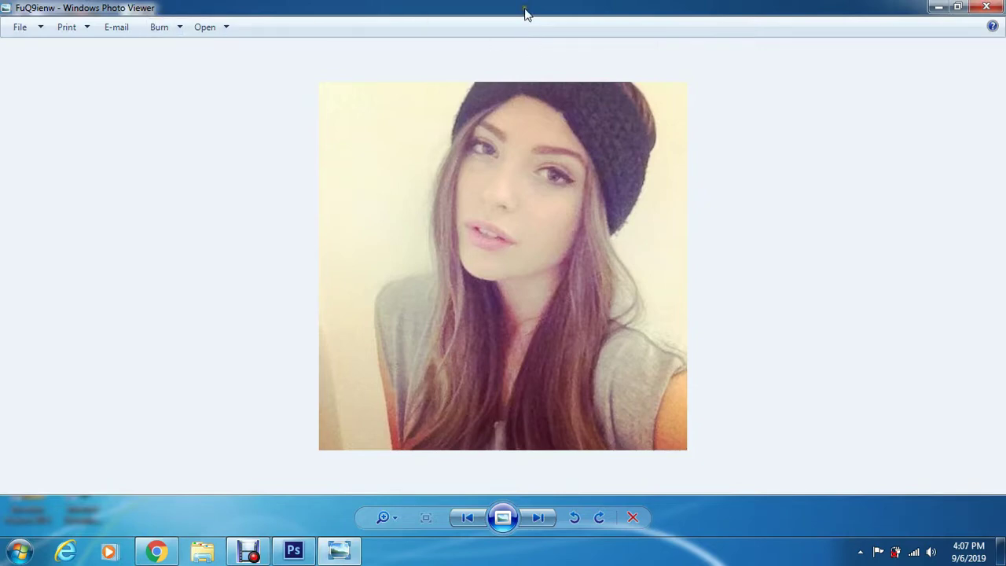
pyautogui.press('Right')
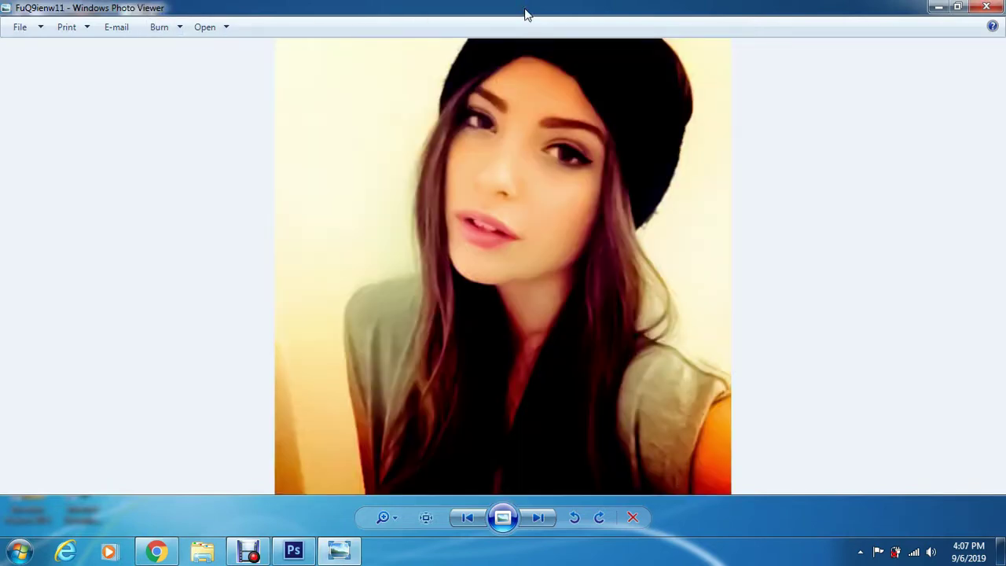
pyautogui.press('Left')
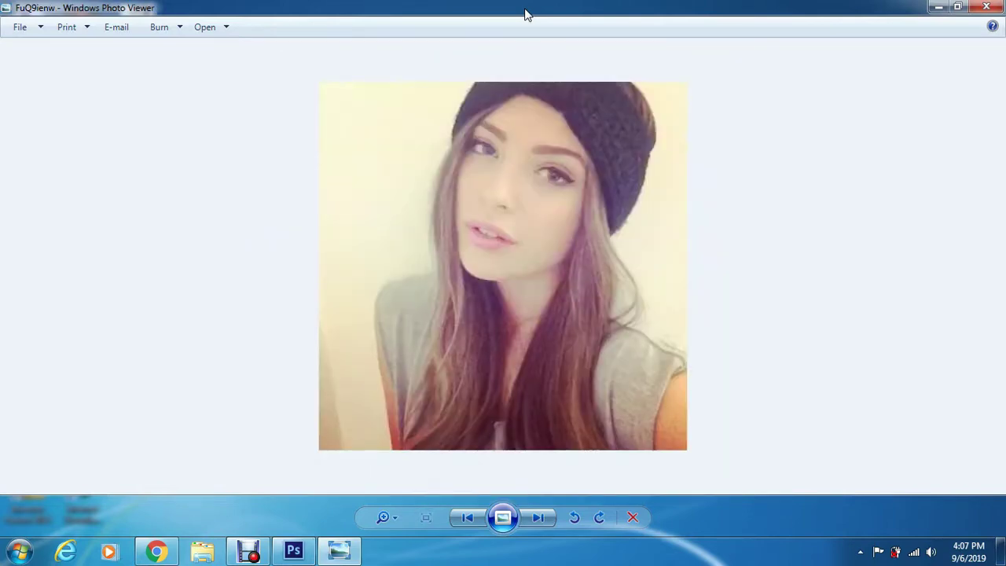
pyautogui.press('Right')
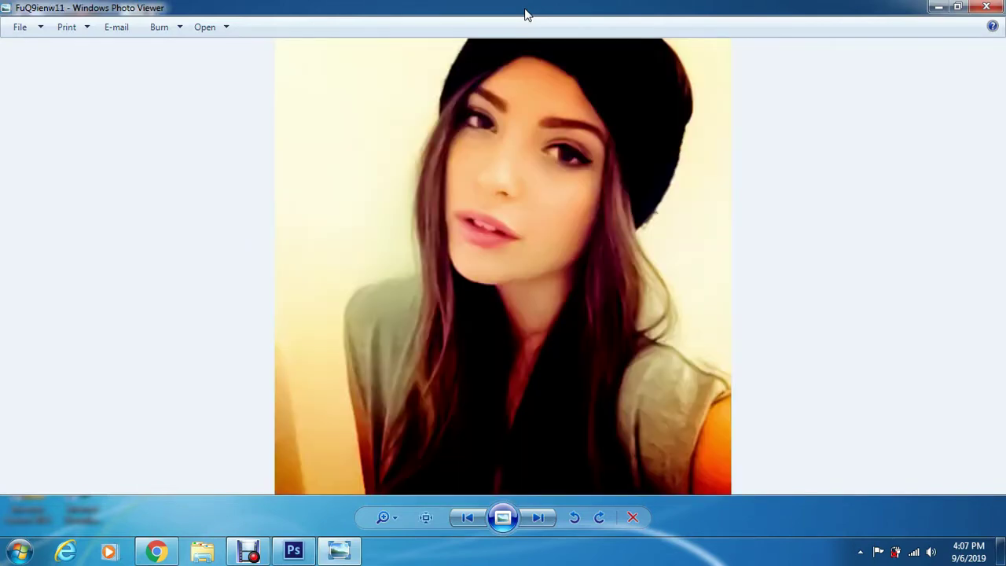
pyautogui.press('Left')
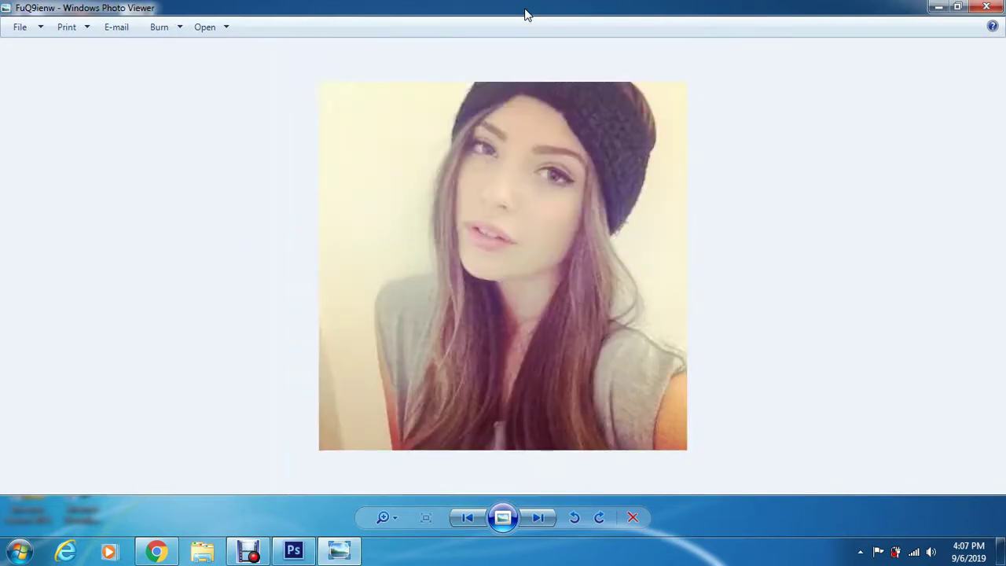
pyautogui.press('Right')
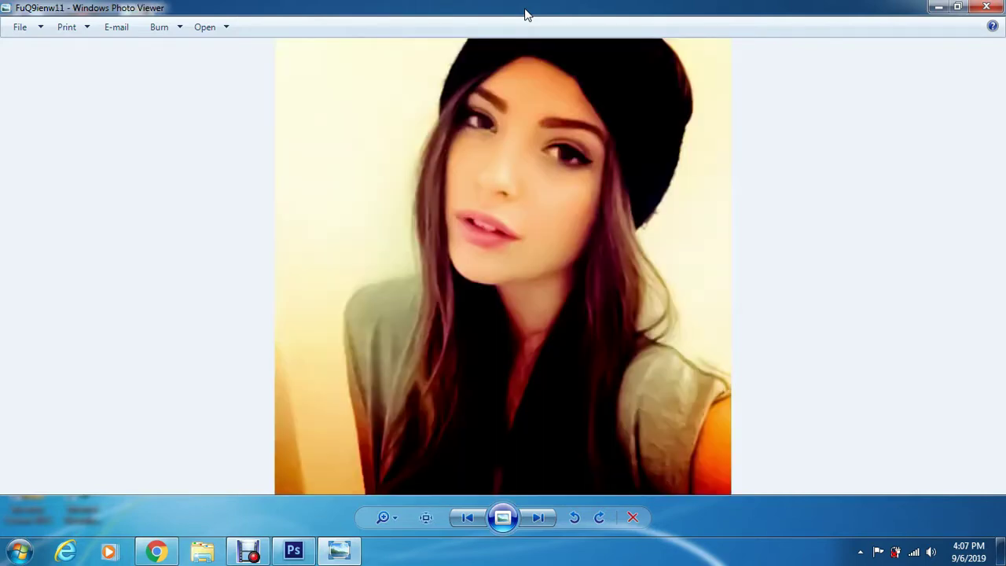